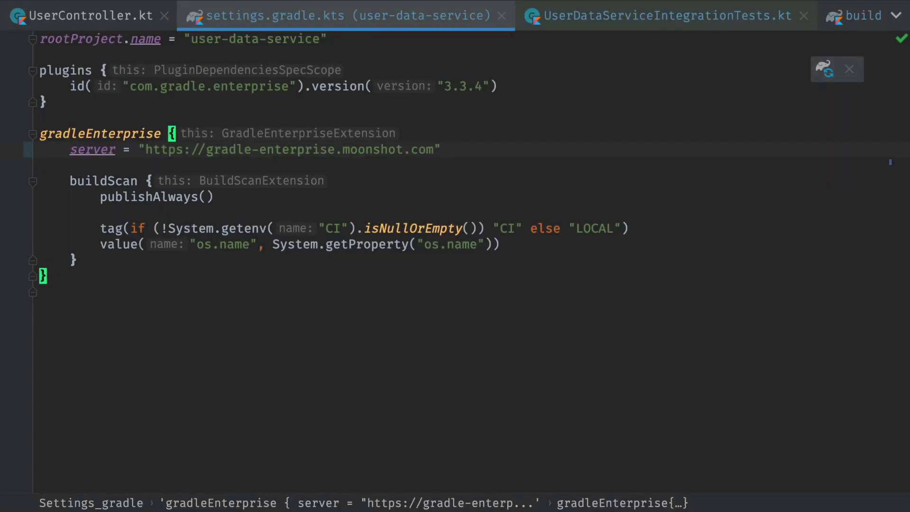
Step: Find the UserDataServiceIntegrationTests class by searching for IntegrationTest and open it
key(super+o)
text(IntegrationTest)
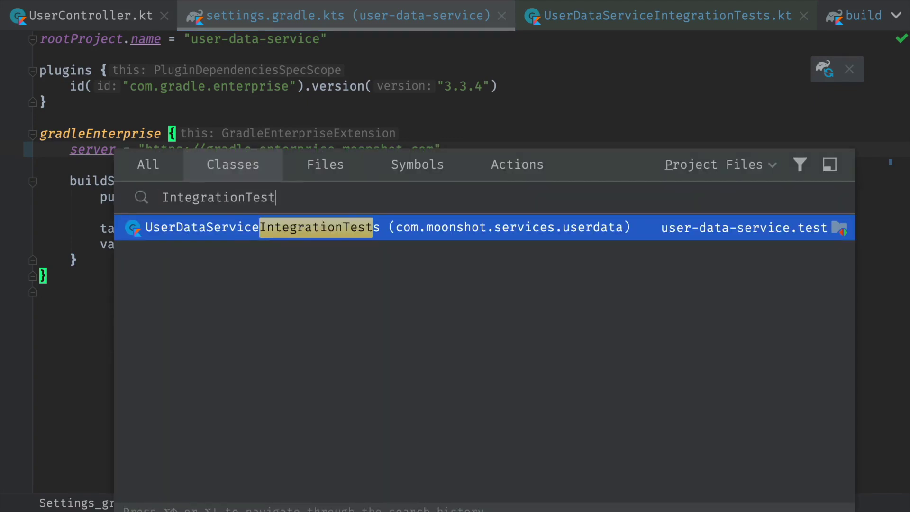
key(Return)
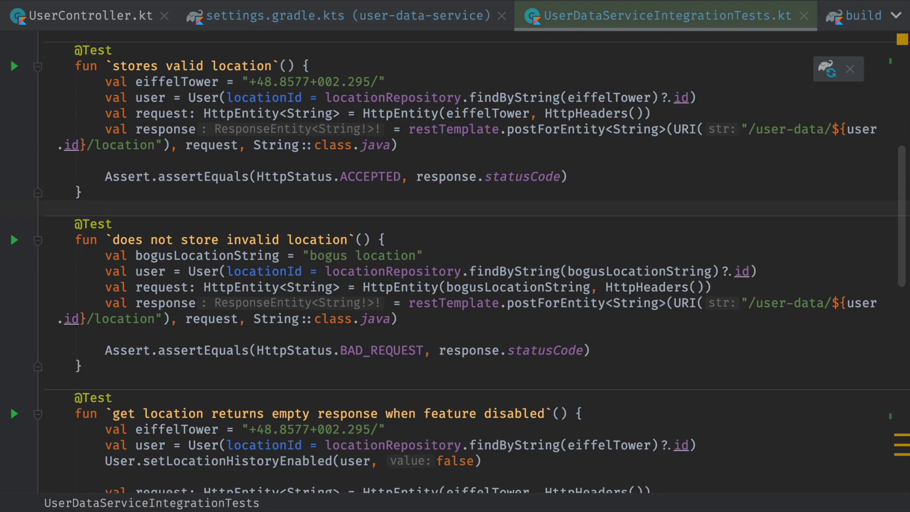
Step: Above the "does not store invalid location" test, add comment lines "Run #1: FAILED", "Run #2: PASSED" and "Outcome => FLAKY"
key(Return)
text(// Run #1: FAI)
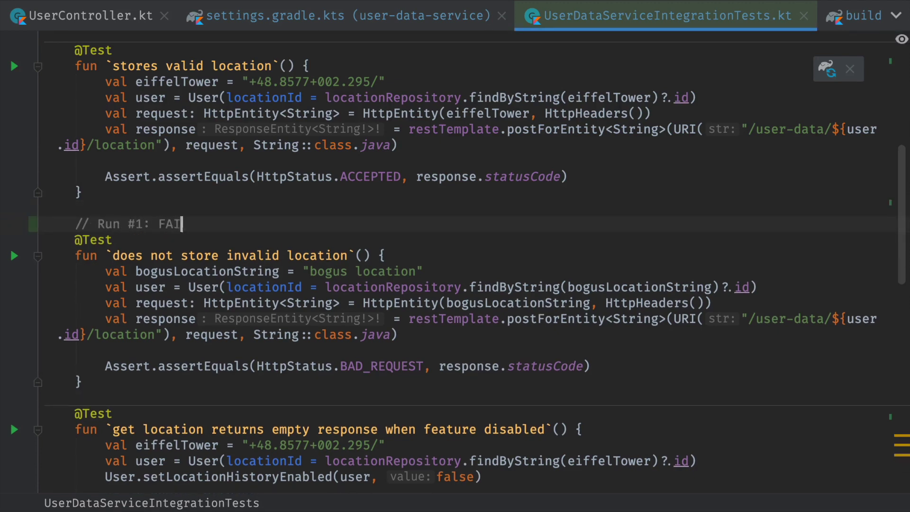
text(LED)
key(Return)
text(// Run #2: PASSED)
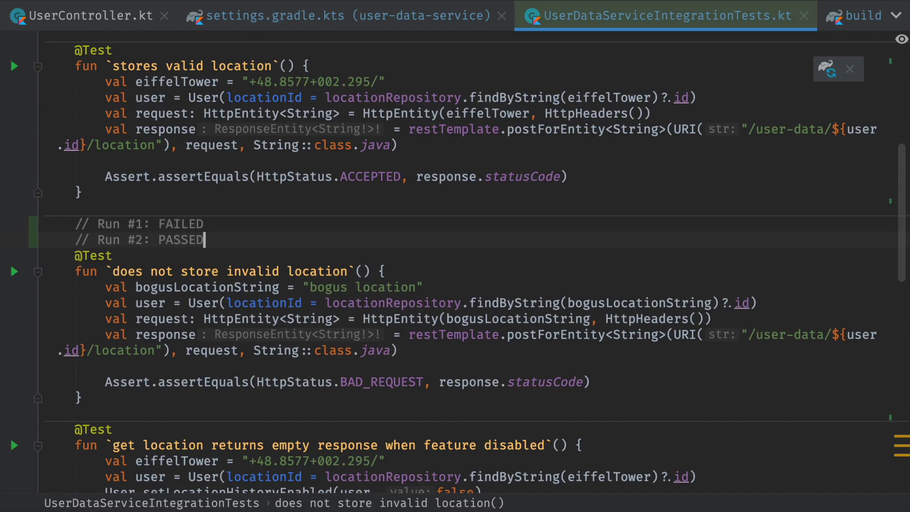
key(Return)
text(// Outcome => FLAKY)
key(Return)
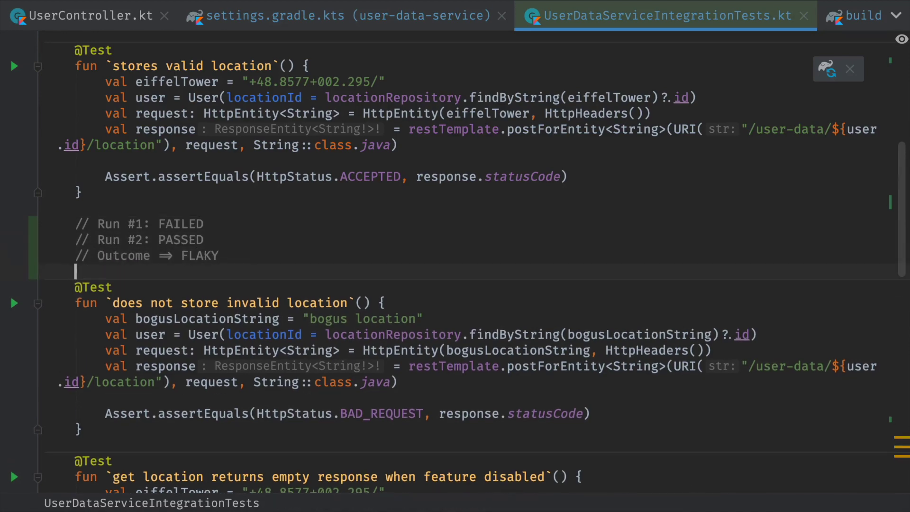
Step: Delete the three run and outcome comment lines above the "does not store invalid location" test
key(shift+Up)
key(shift+Up)
key(shift+Up)
key(BackSpace)
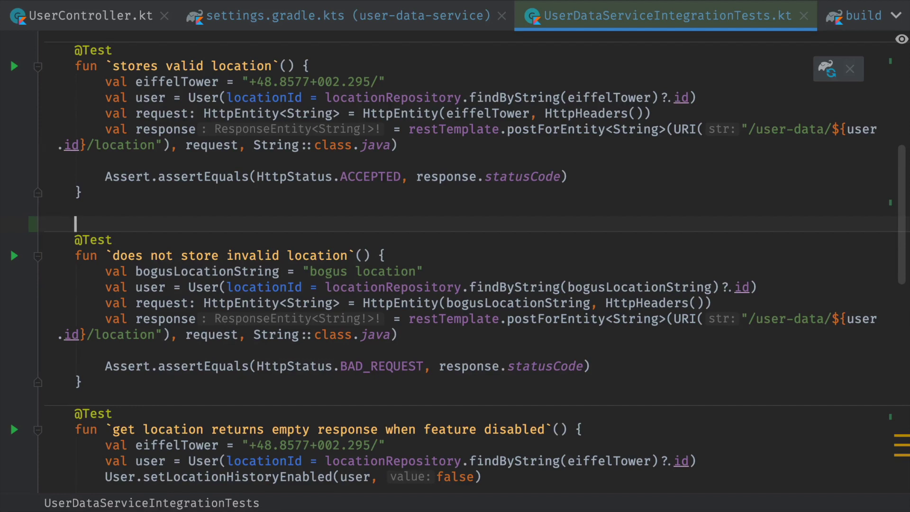
text(@Retry)
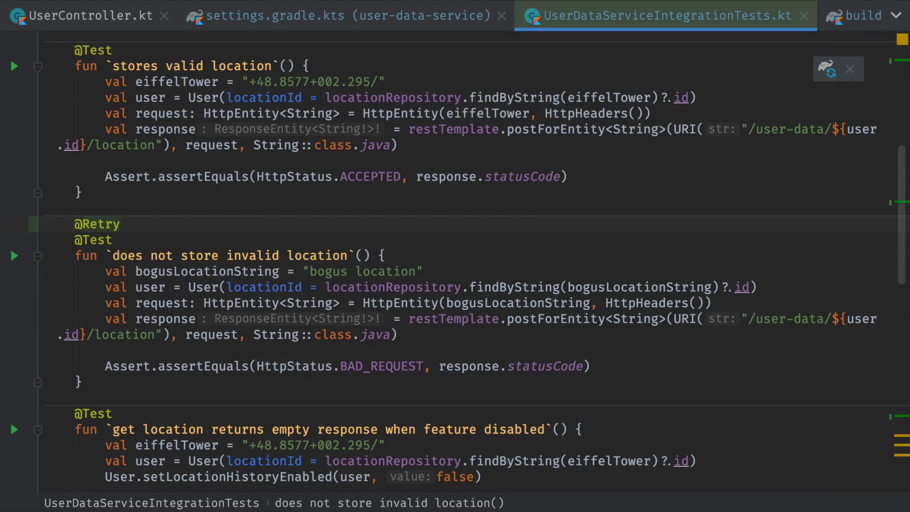
key(ctrl+z)
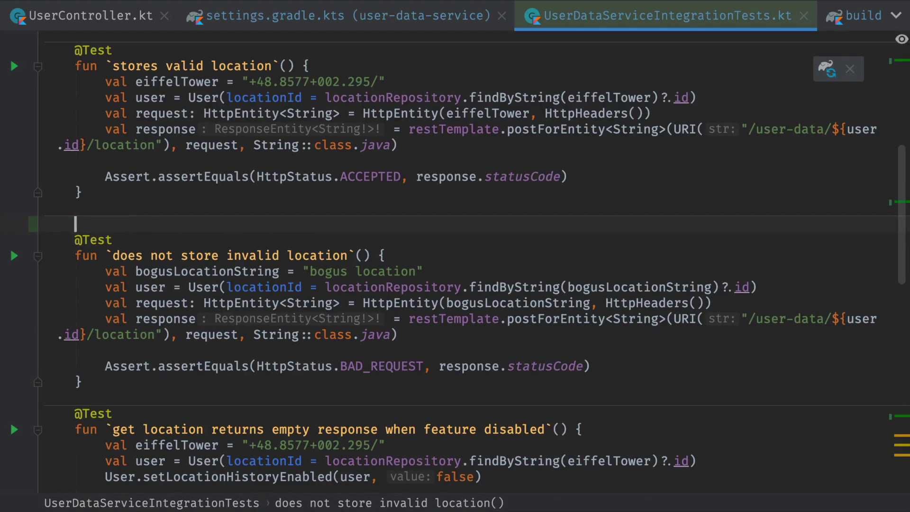
key(ctrl+z)
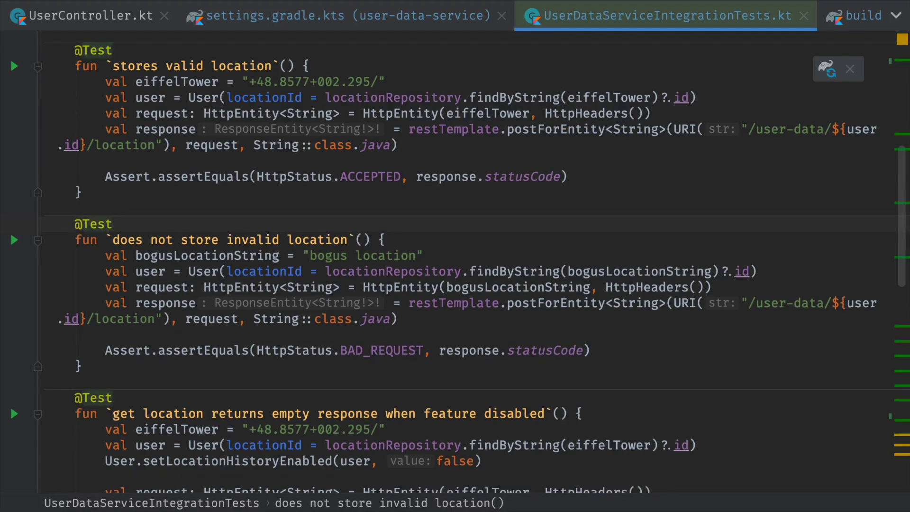
Step: Open the user-data-service build.gradle.kts file from the recent files
key(super+e)
text(build.gradle)
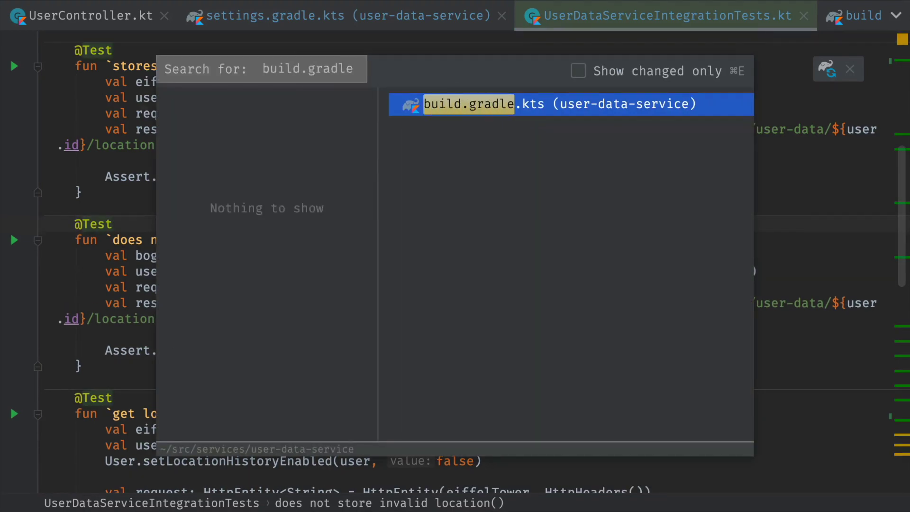
key(Return)
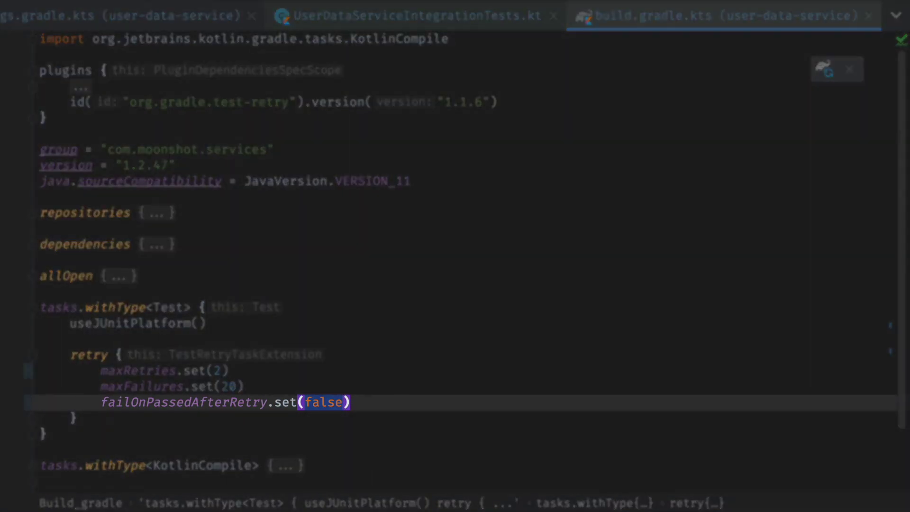
Step: Try setting failOnPassedAfterRetry to true in the test retry block, and undo the change
key(BackSpace)
key(BackSpace)
key(BackSpace)
key(BackSpace)
key(BackSpace)
text(true)
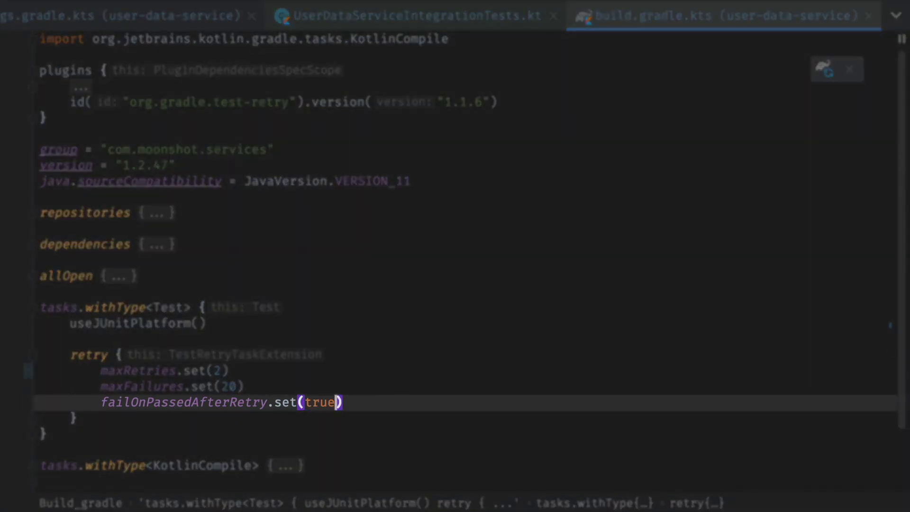
key(ctrl+z)
key(ctrl+z)
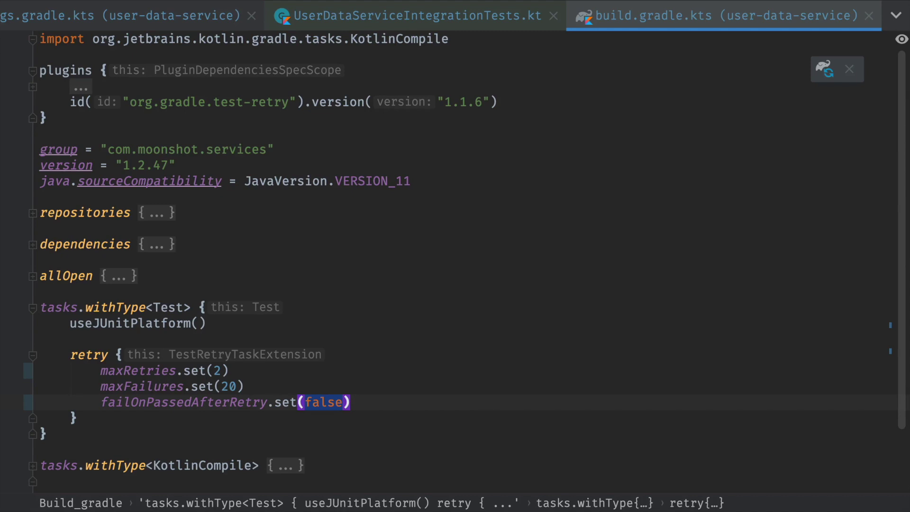
click(343, 400)
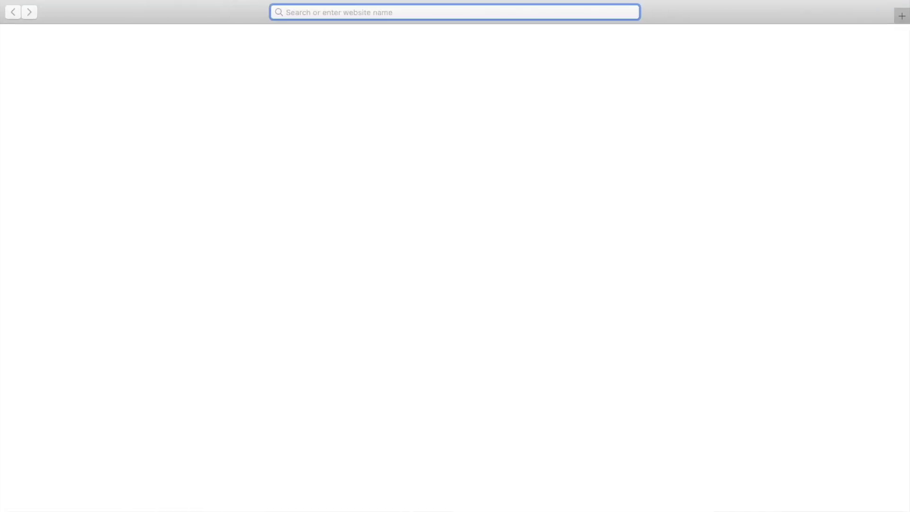
text(https://gradle-)
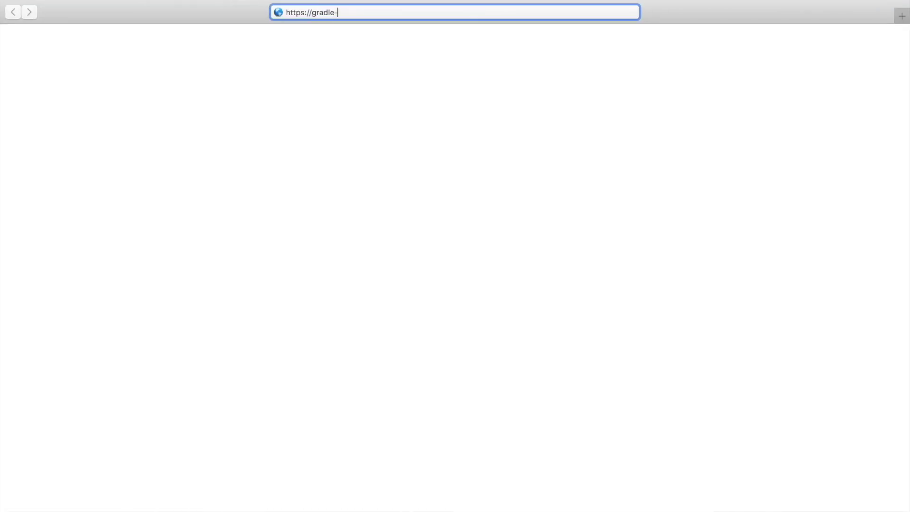
text(enterprise.moonshot.com)
key(Return)
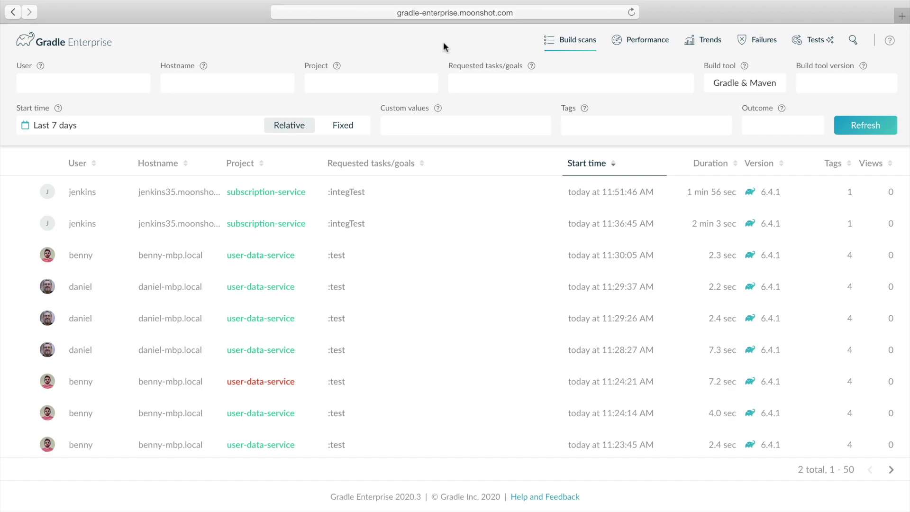
Step: Show the Tests dashboard and bookmark the page in Favorites
click(805, 40)
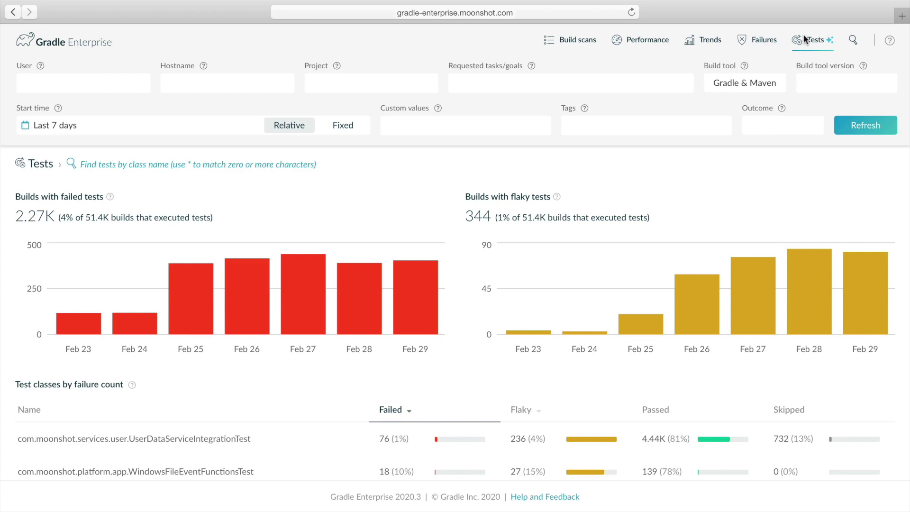
key(super+d)
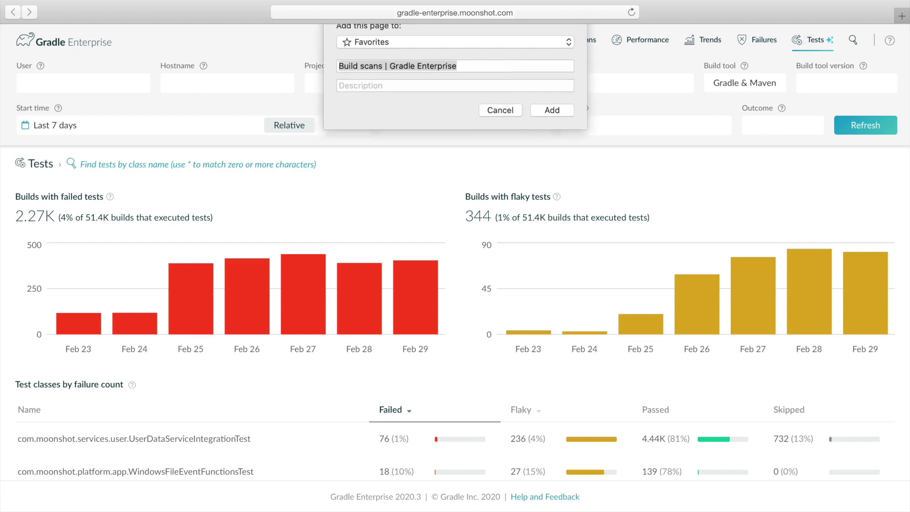
key(Return)
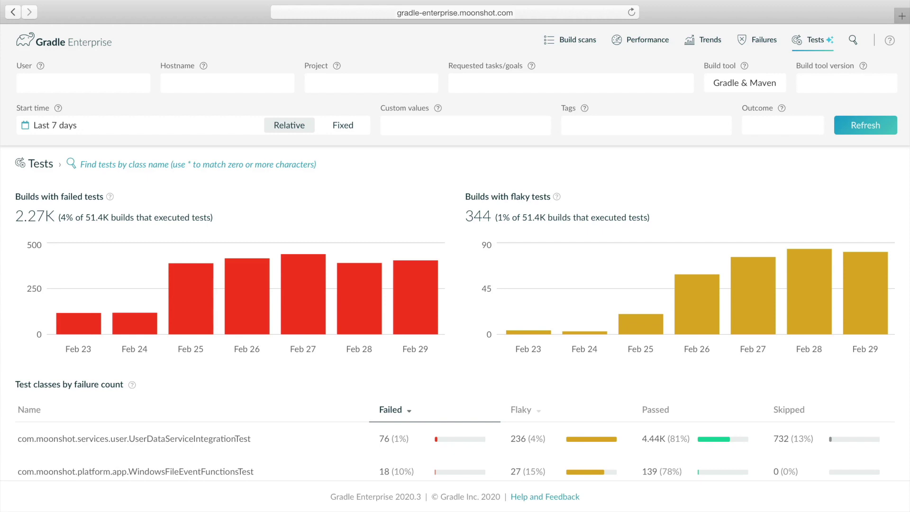
Step: Filter the test results by the project user-data-service and collapse the search filters
click(346, 78)
text(us)
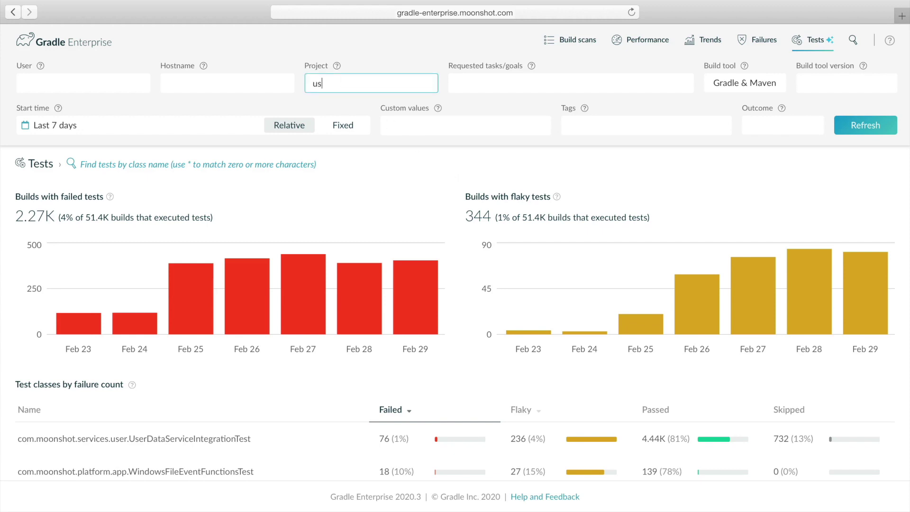
text(er-data-service)
key(Return)
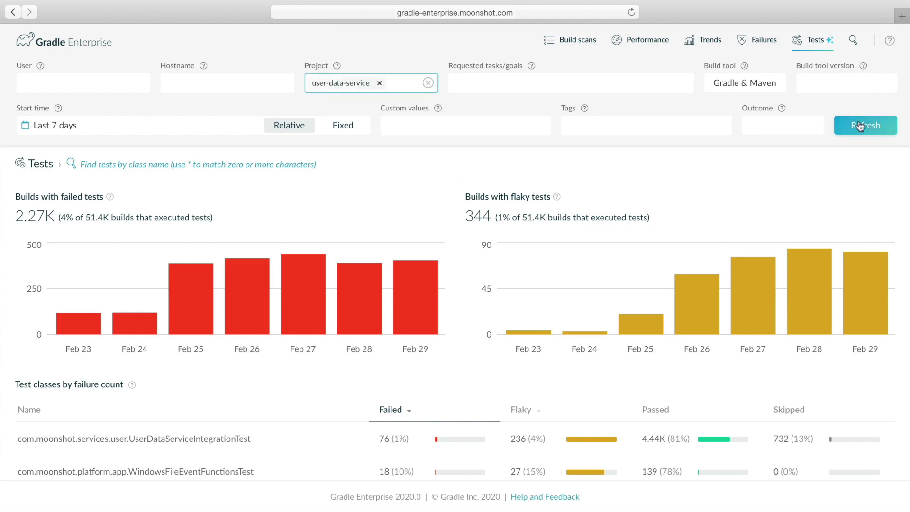
click(856, 40)
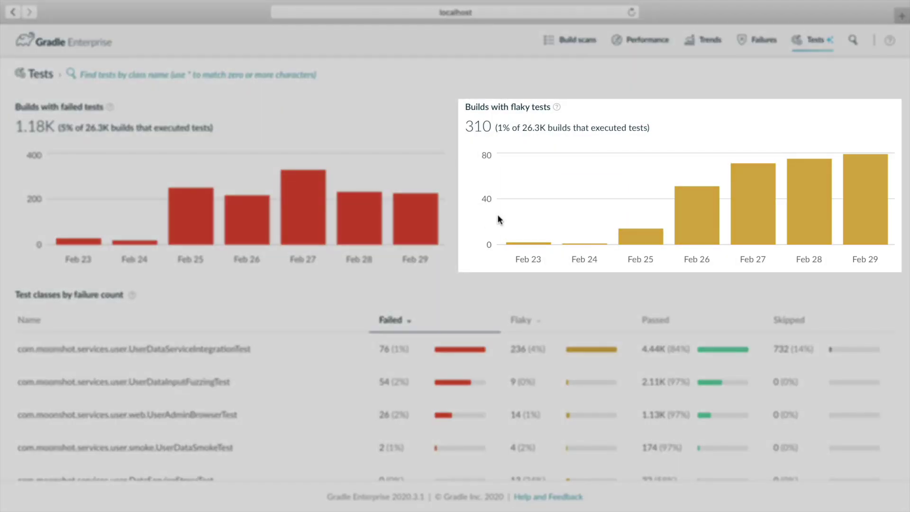
Step: Sort the test classes by flaky count and open the details of com.moonshot.services.user.UserDataServiceIntegrationTest
mouse_move(538, 218)
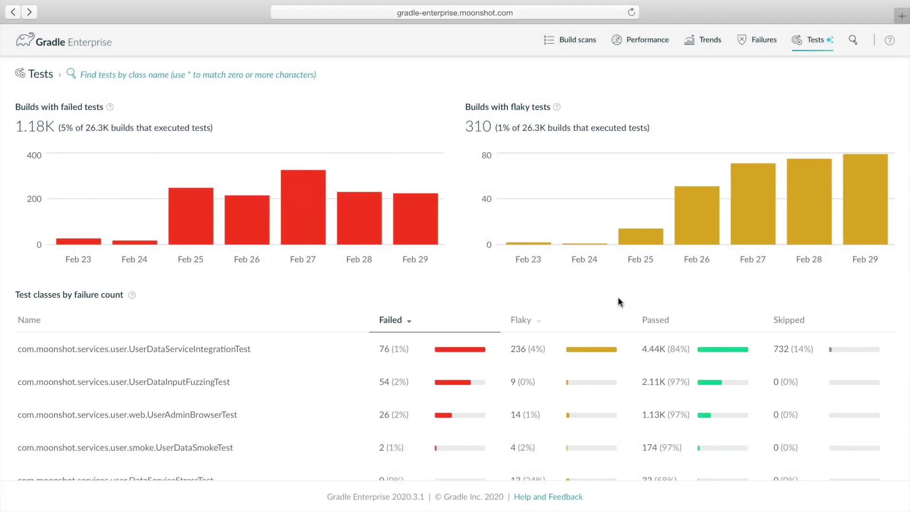
click(545, 321)
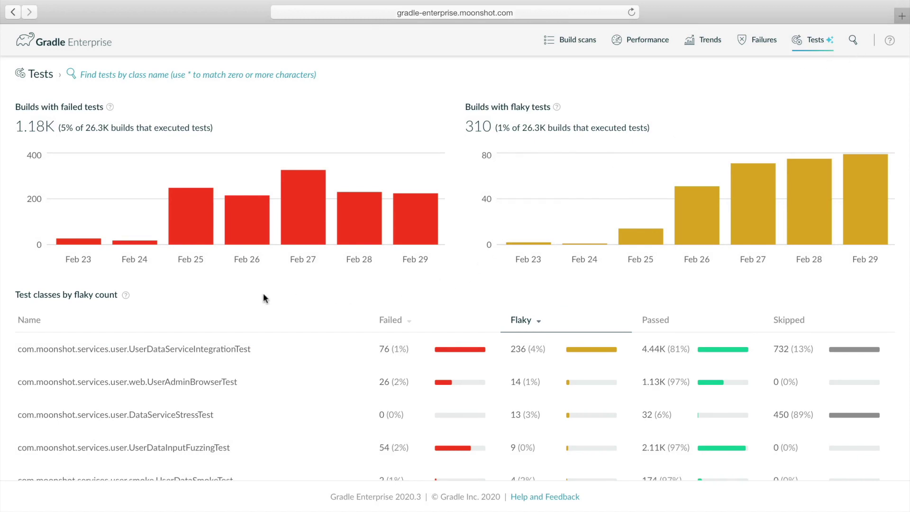
click(256, 351)
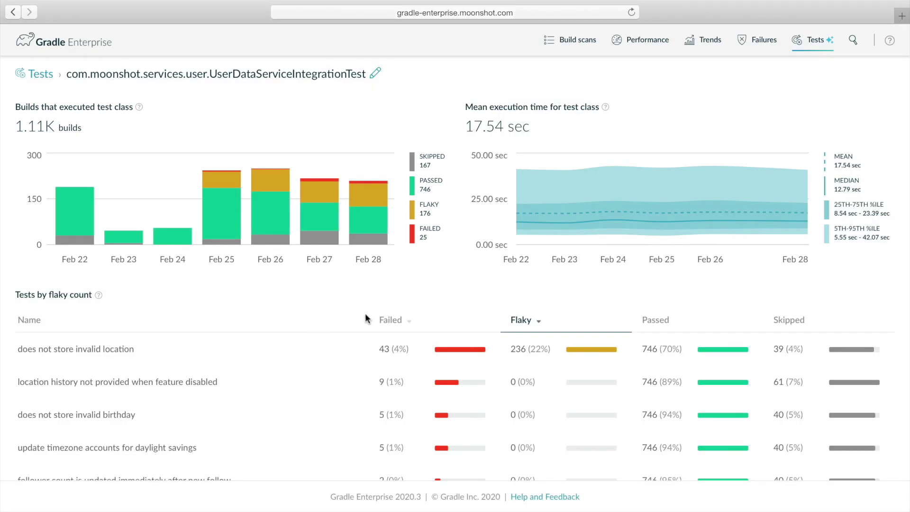
Step: Extend the test class report's start time to the last 90 days and refresh the results
click(852, 39)
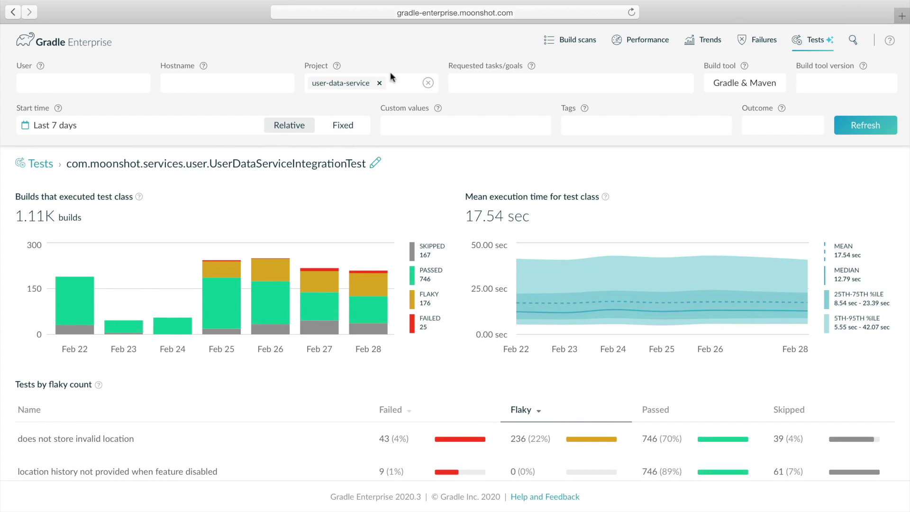
click(135, 125)
click(129, 187)
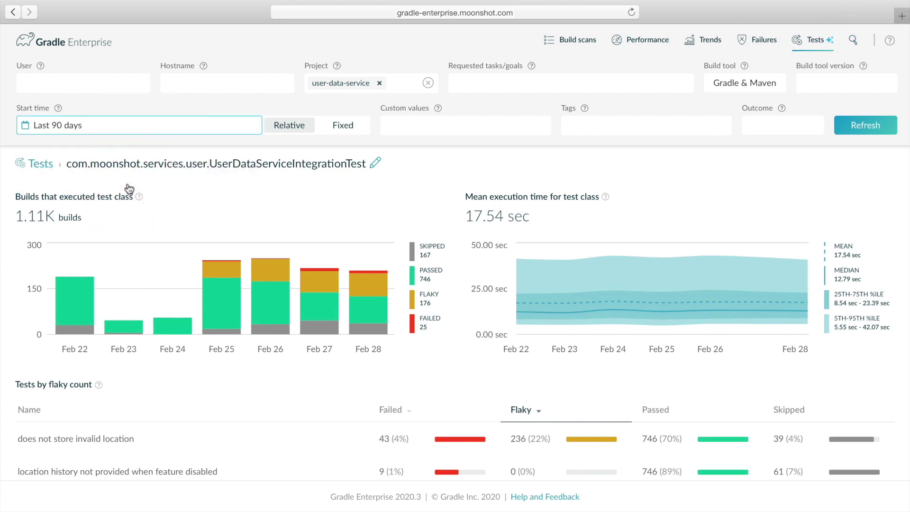
click(865, 128)
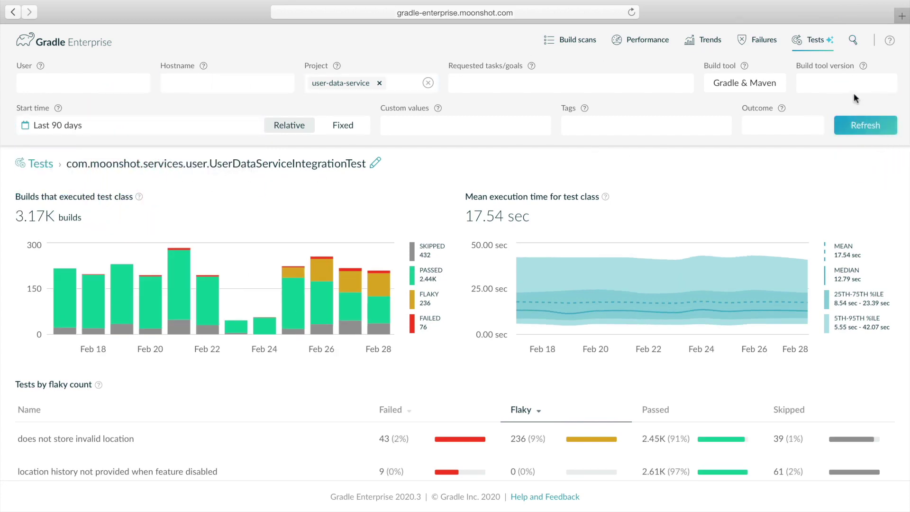
Step: Collapse the search filters and toggle the Skipped and Passed outcomes in the chart of builds that executed the class
click(853, 41)
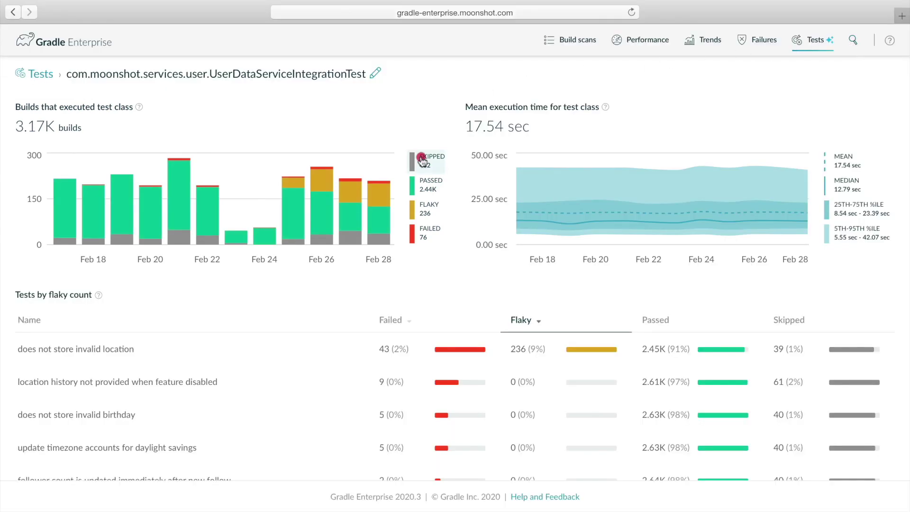
click(423, 170)
click(423, 181)
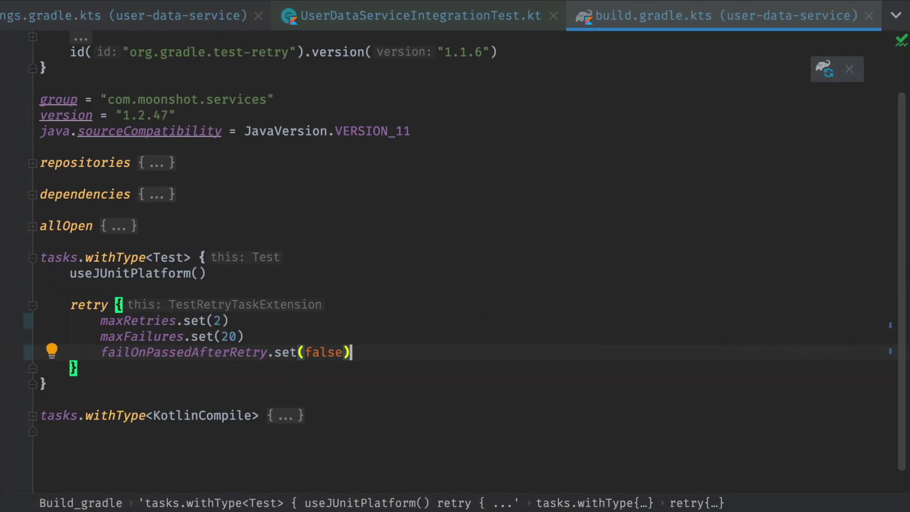
Step: Switch to IntelliJ IDEA and open UserDataServiceIntegrationTest.kt from the recent files
key(super+e)
text(UserDataServiceIntegrationTest)
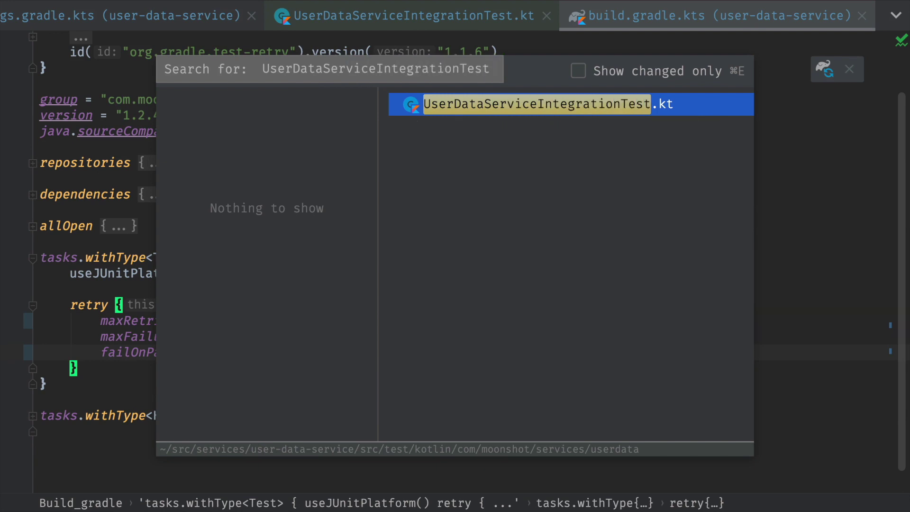
key(Return)
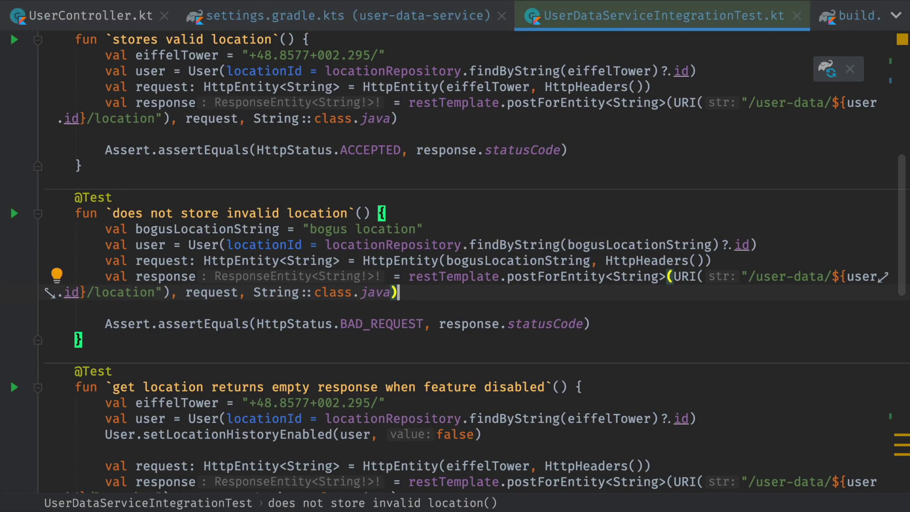
Step: Run the "does not store invalid location" test and close the test results
scroll(455, 260, up, 2)
scroll(455, 261, down, 2)
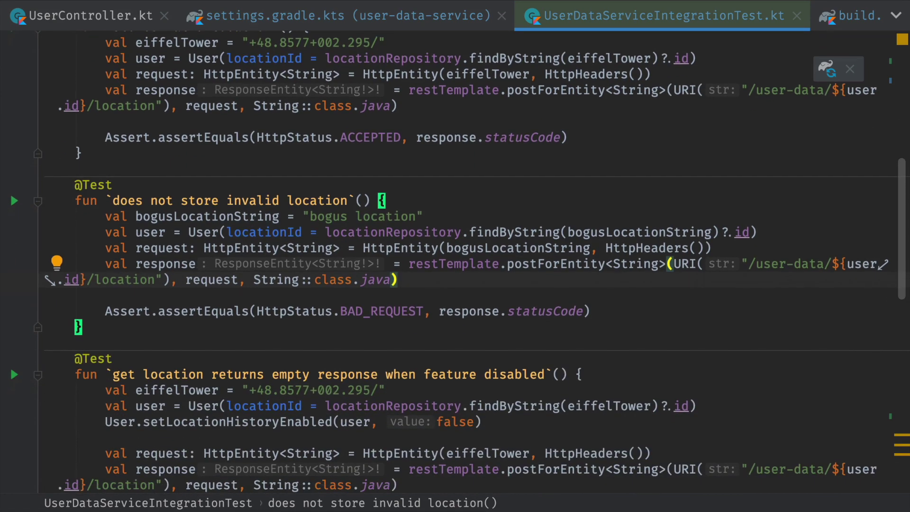
key(ctrl+shift+F10)
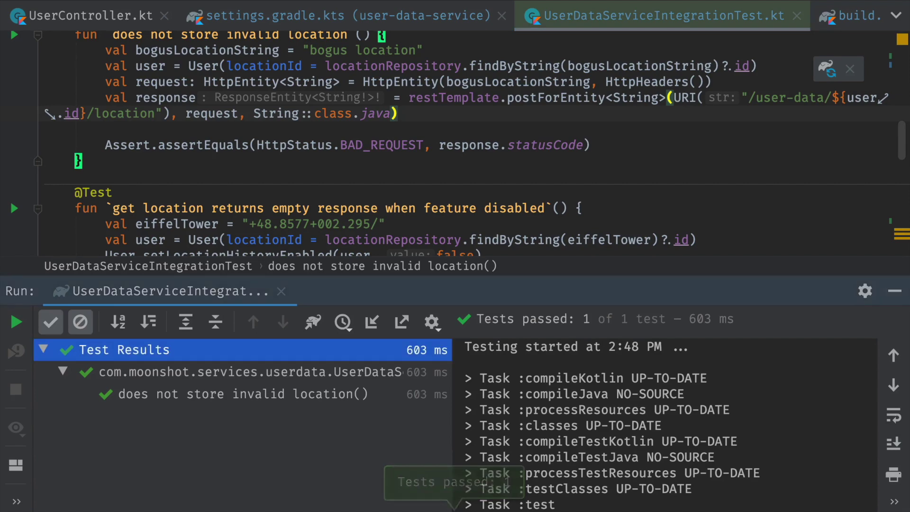
key(shift+Escape)
Step: Open UserController.kt from the recent files
key(ctrl+e)
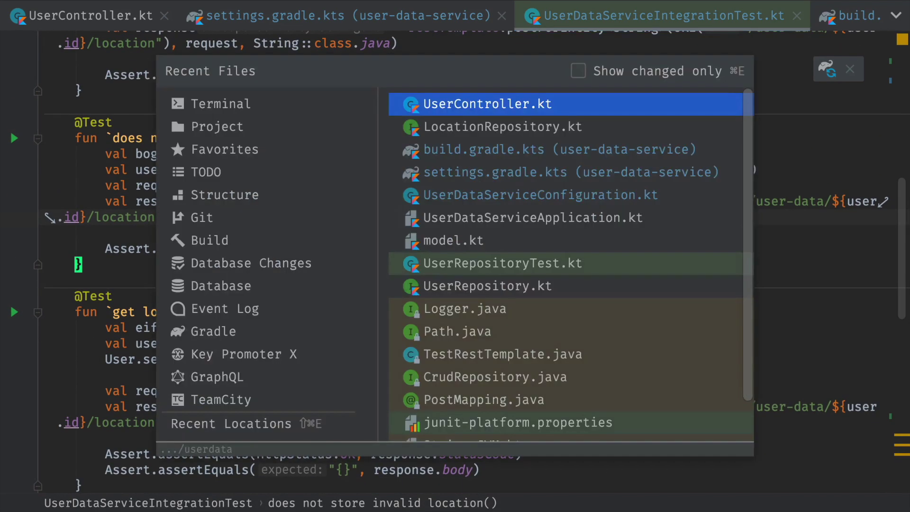
key(Return)
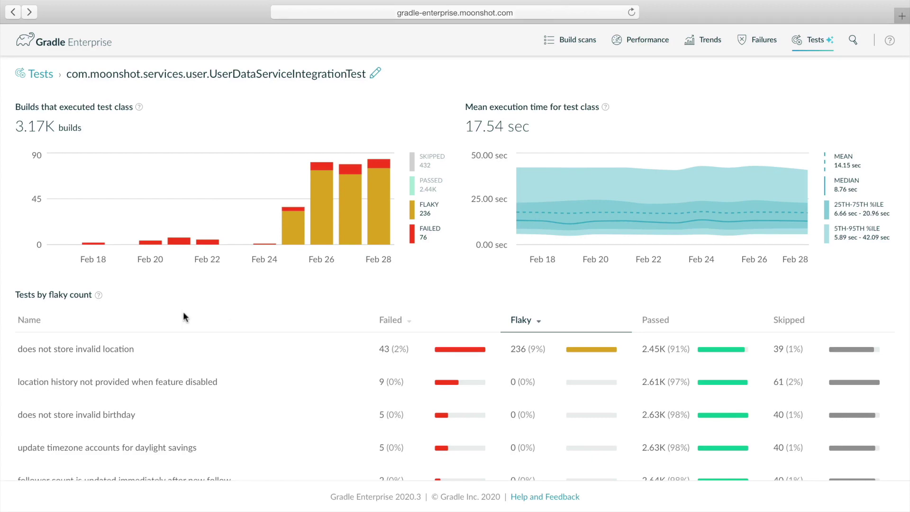
Step: Switch to Gradle Enterprise, open the "does not store invalid location" test and examine the outcomes, hostnames and tags of its failed and flaky results
click(185, 349)
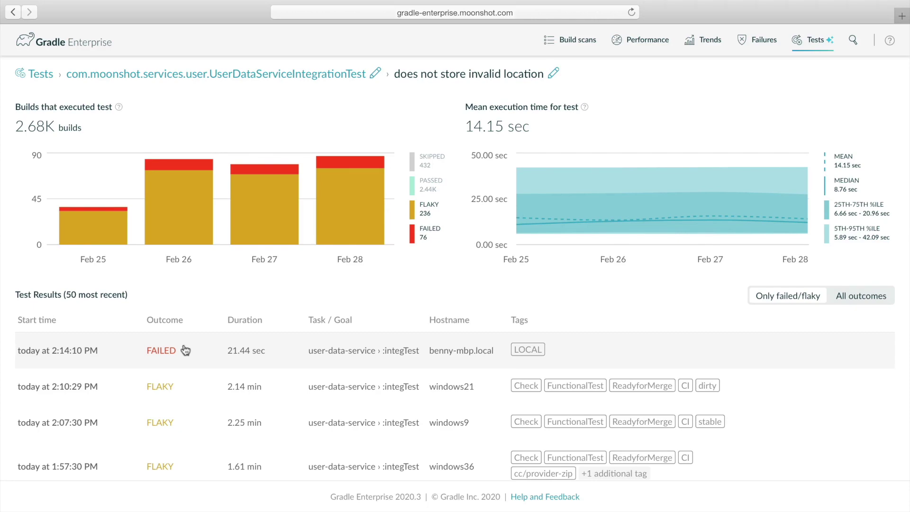
scroll(185, 350, down, 10)
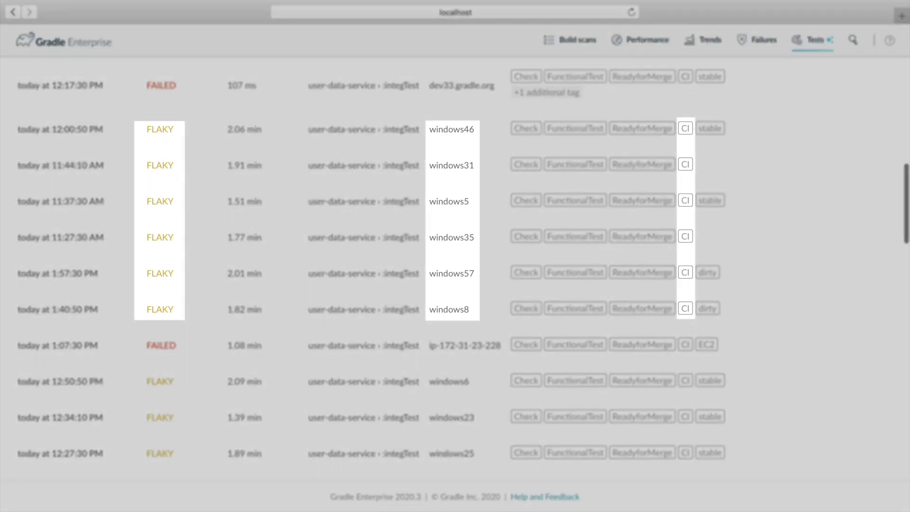
scroll(184, 350, up, 10)
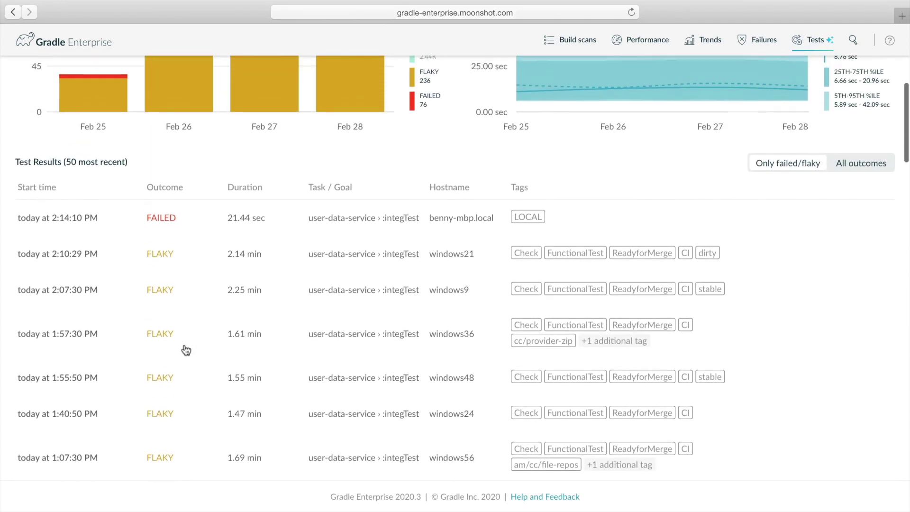
scroll(186, 350, up, 3)
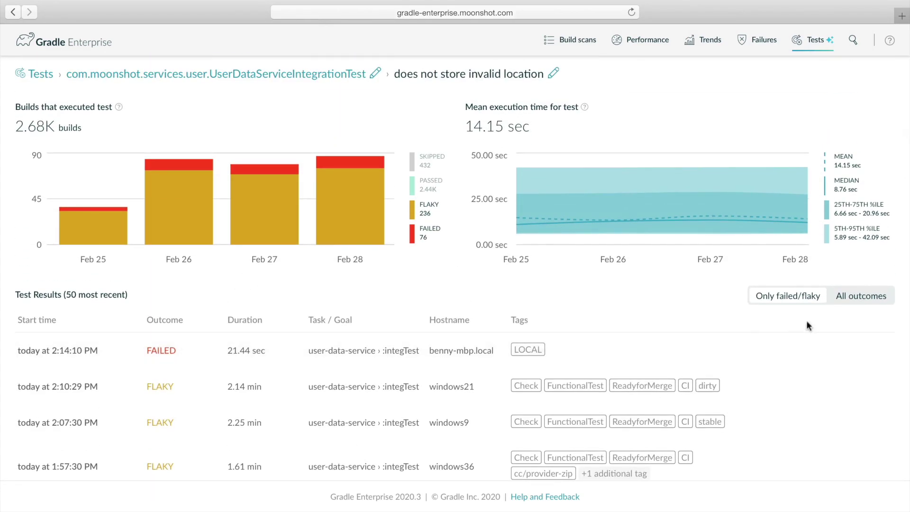
Step: Show all outcomes in the test results and compare the outcomes across hosts
click(851, 296)
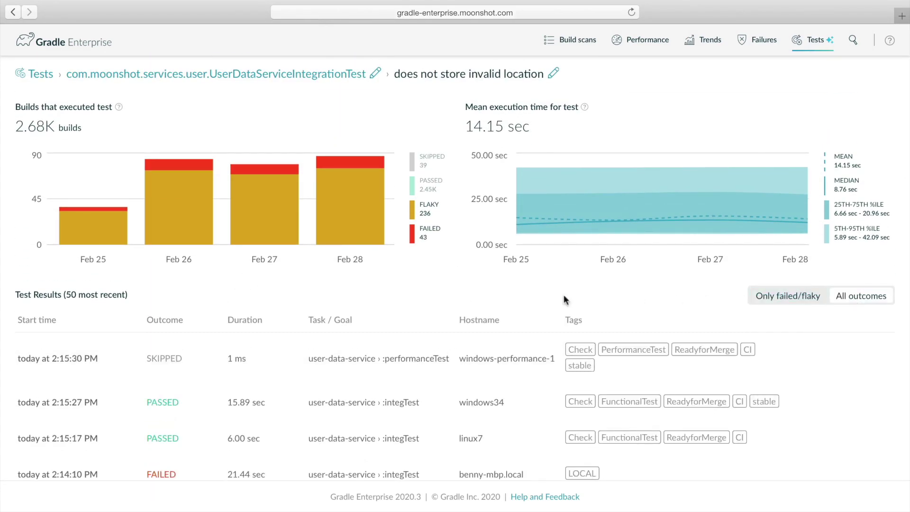
scroll(297, 292, down, 3)
scroll(299, 298, down, 3)
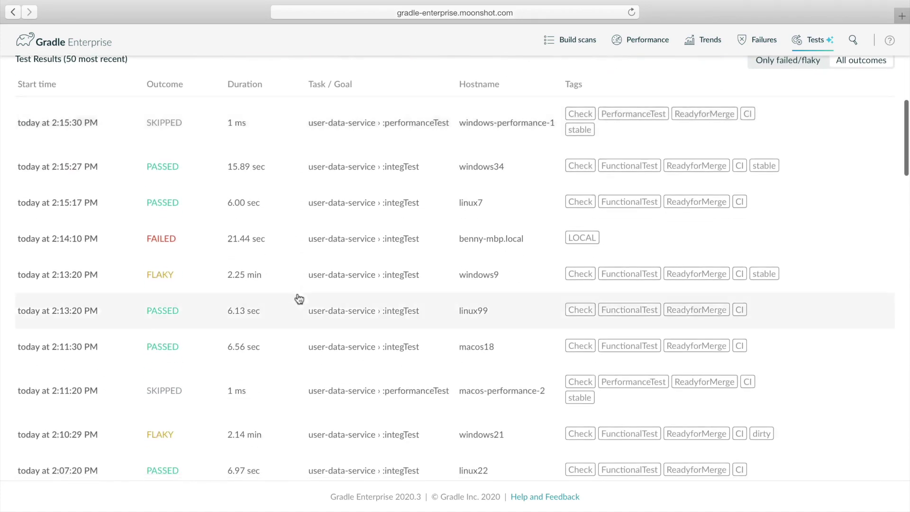
scroll(300, 298, down, 1)
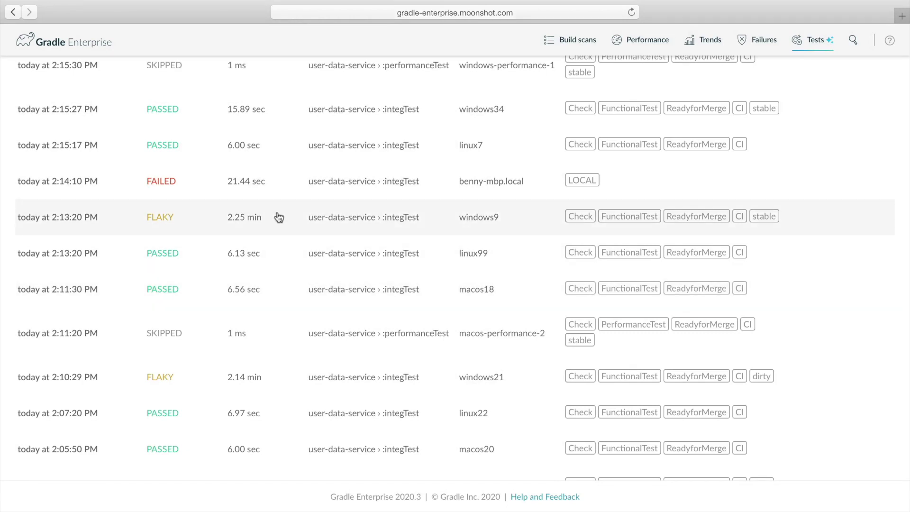
Step: Open the latest flaky result on windows9, then expand and collapse the stack trace of its first execution
click(279, 217)
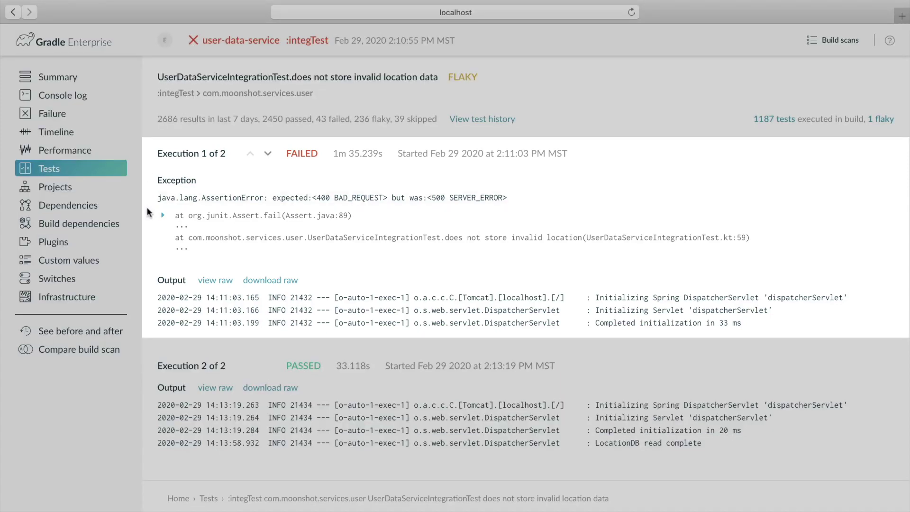
click(162, 218)
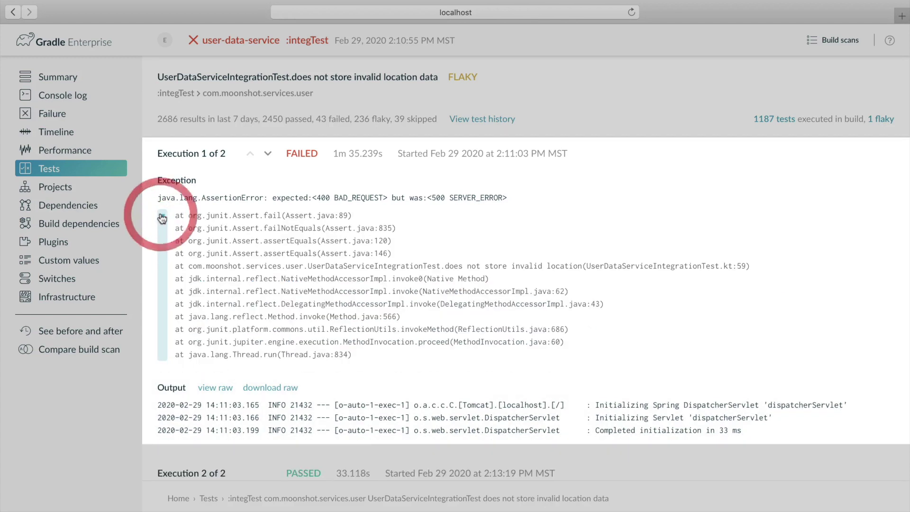
click(163, 218)
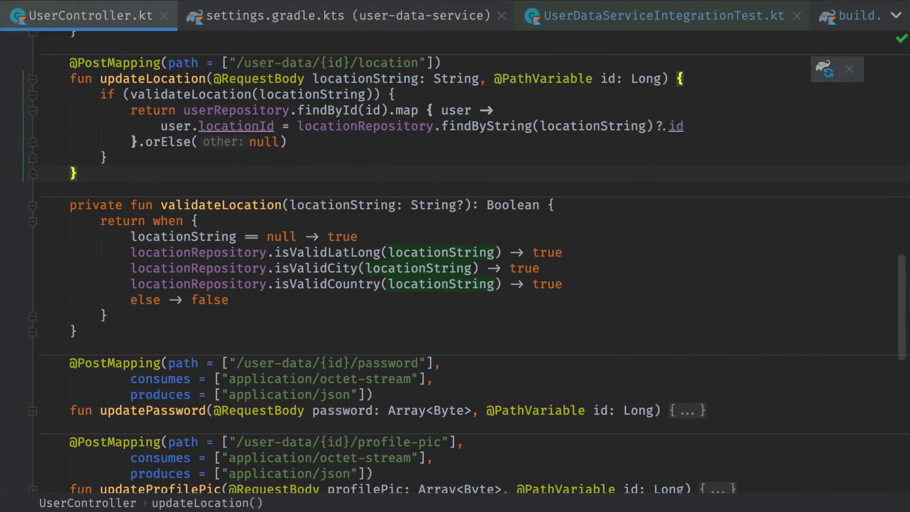
Step: Switch to IntelliJ IDEA, search the project for "LocationDB read complete" and open the match in UserDataServiceConfiguration.kt
key(super+shift+f)
text(LocationDB read complete)
key(Return)
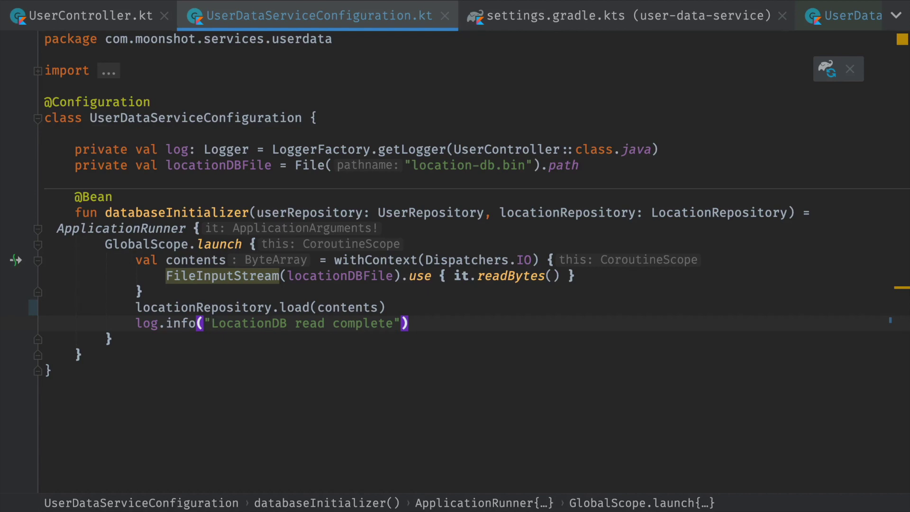
key(ctrl+z)
key(Escape)
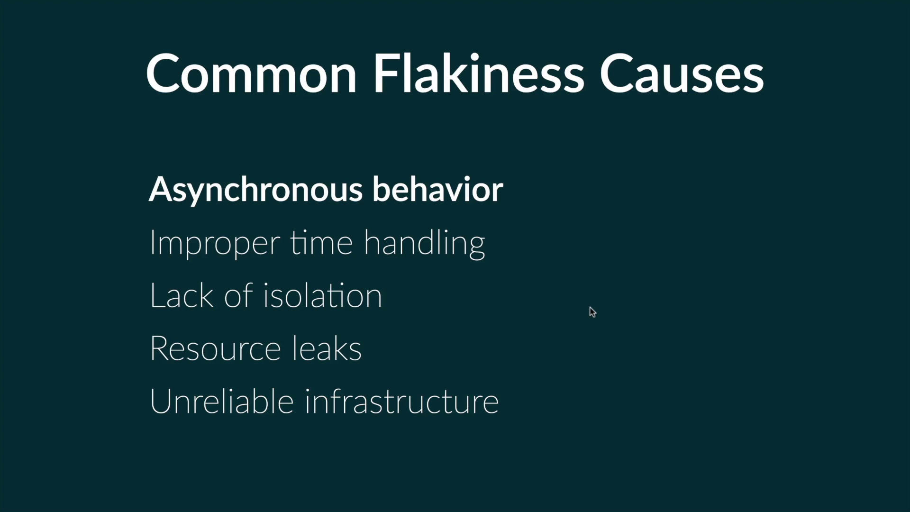
key(Right)
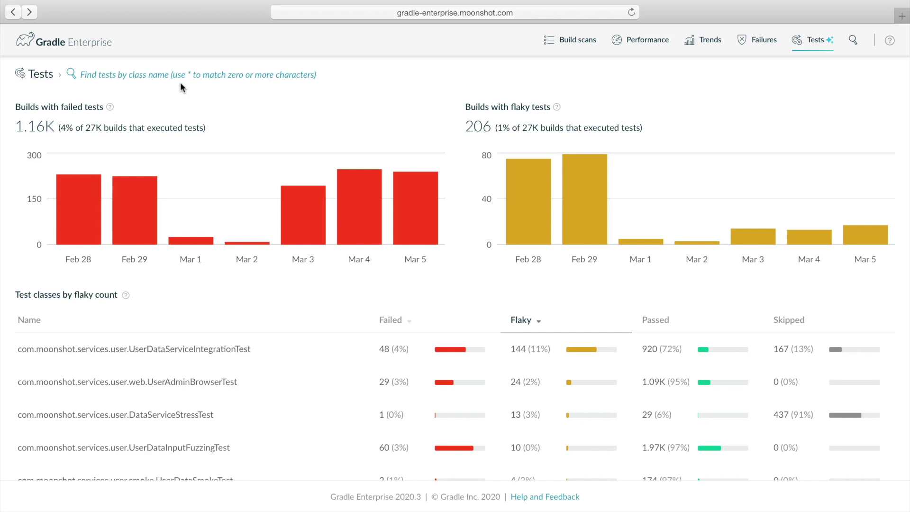
Step: Search the Gradle Enterprise tests for the class name *.UserDataServiceIntegrationTest and open its report
click(181, 84)
text(*.UserDataServiceIntegrationTest)
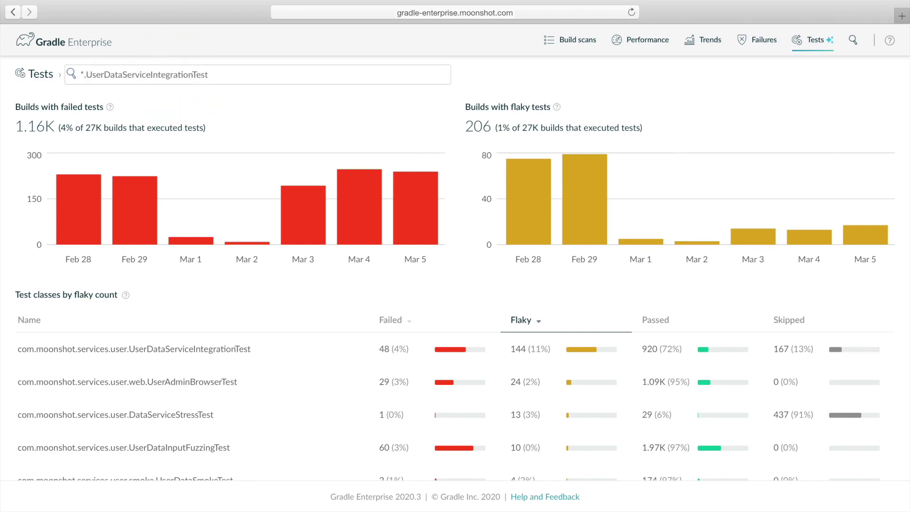
key(Return)
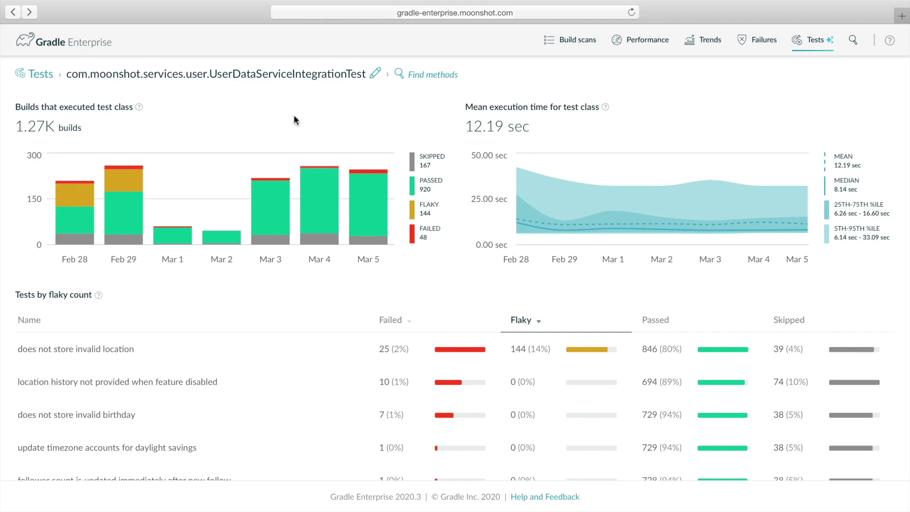
Step: Search the class's methods for "does not store" and select "does not store invalid location"
click(429, 78)
text(does not store)
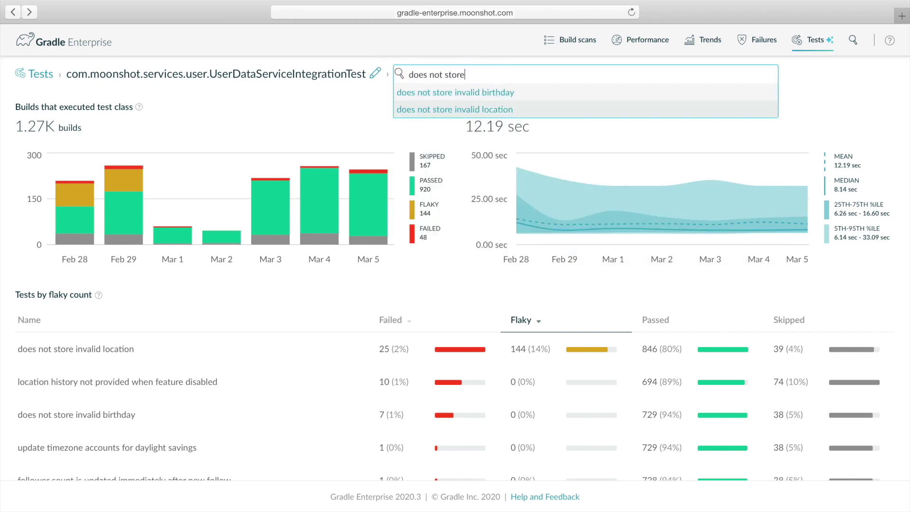
key(Return)
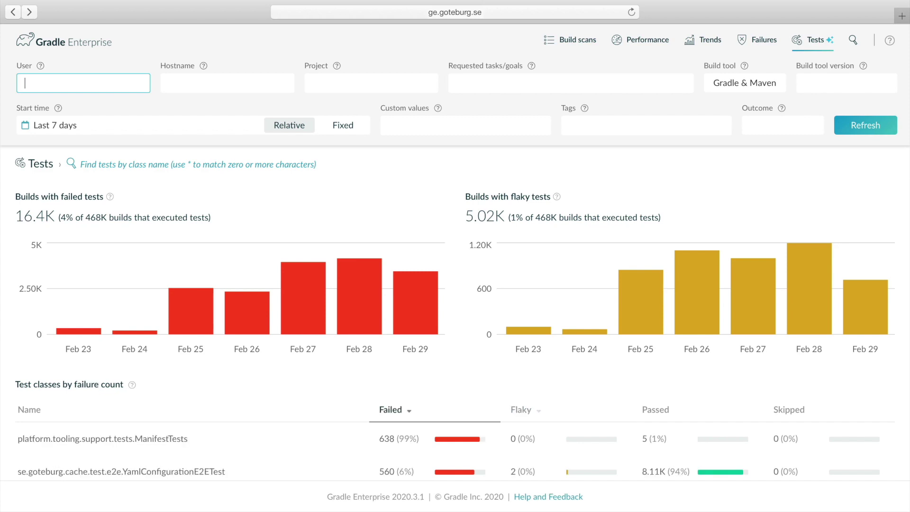
Step: Filter the ge.goteburg.se test dashboard by the project kalla and the build tool Maven
click(371, 83)
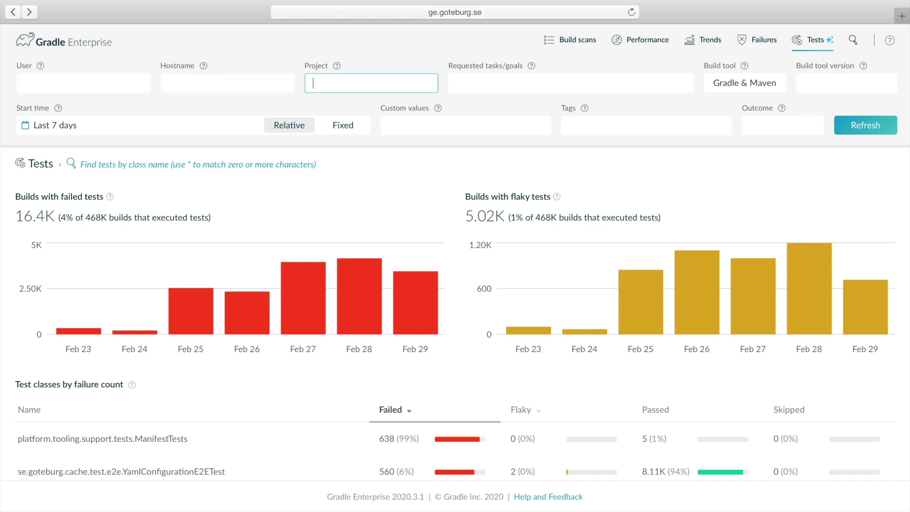
text(kalla)
key(Tab)
key(Tab)
key(Down)
key(Down)
key(Tab)
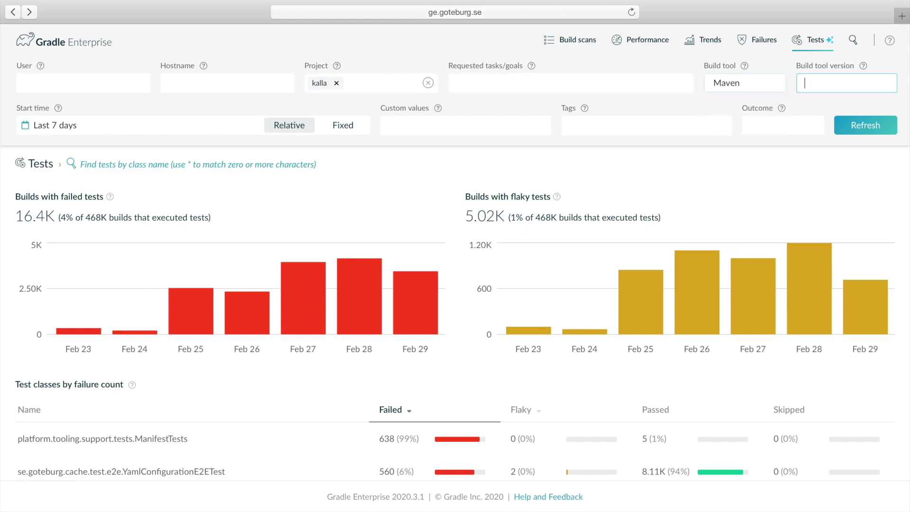
Step: Filter the tests by the custom value branch=stable and the tag CI, then collapse the search filters
key(Tab)
key(Tab)
key(Tab)
text(branch=stable)
key(Return)
key(Tab)
text(CI)
key(Return)
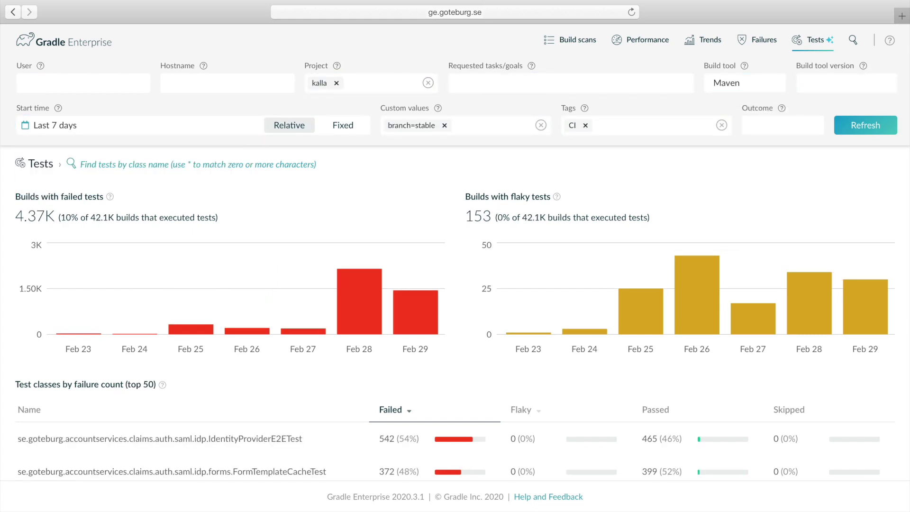
click(853, 40)
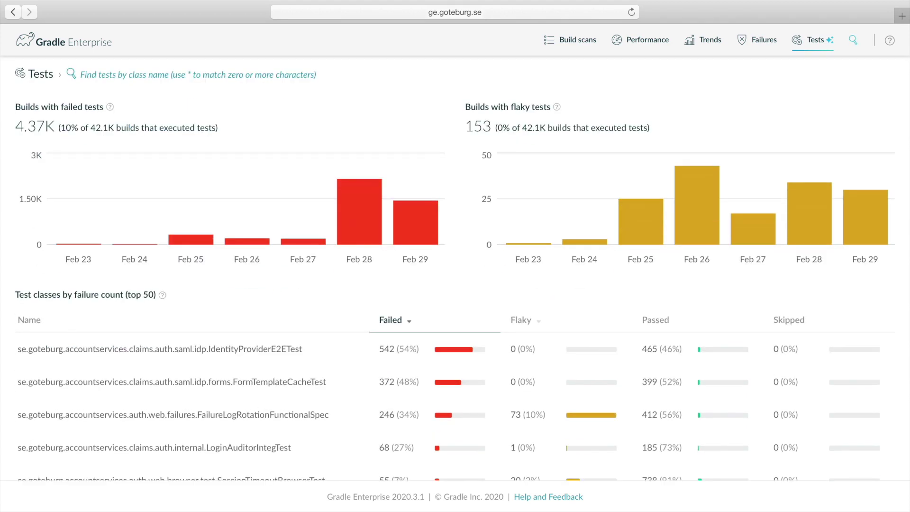
Step: Search the tests for class names matching se.goteburg.*auth.*
click(303, 78)
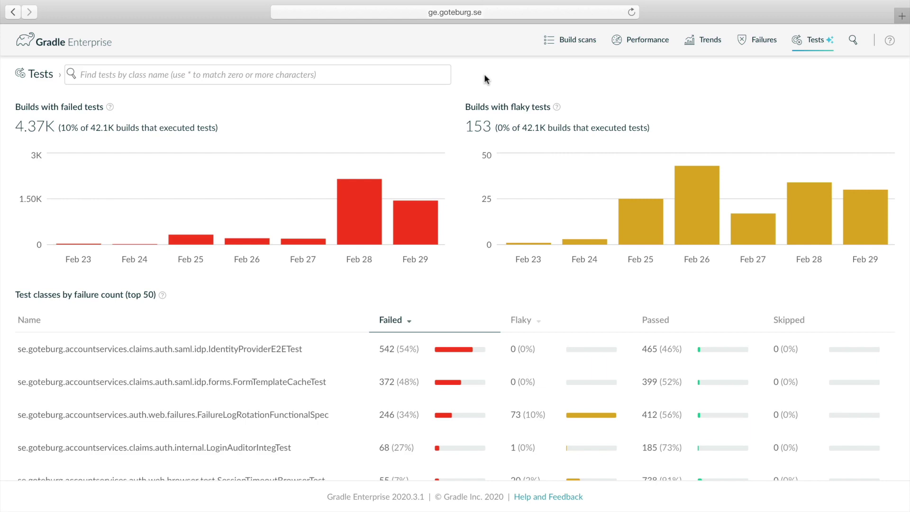
text(se.goteburg.*auth.*)
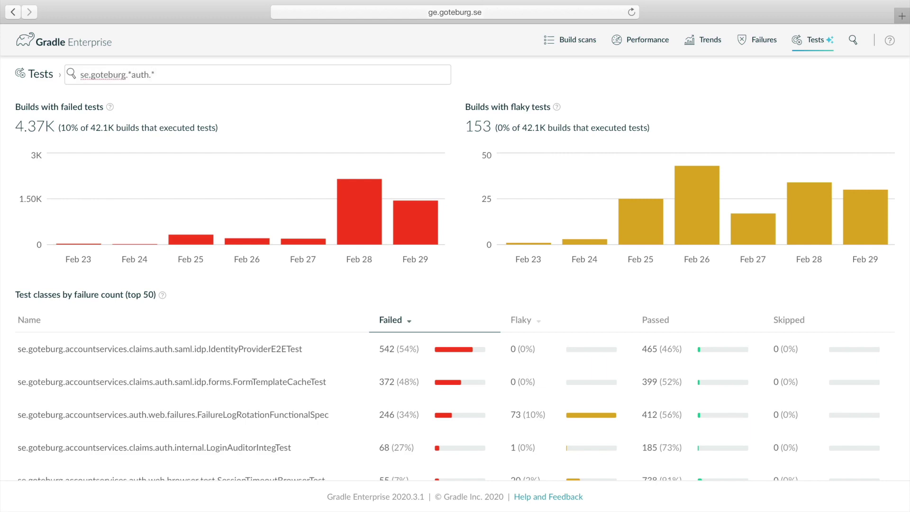
key(Return)
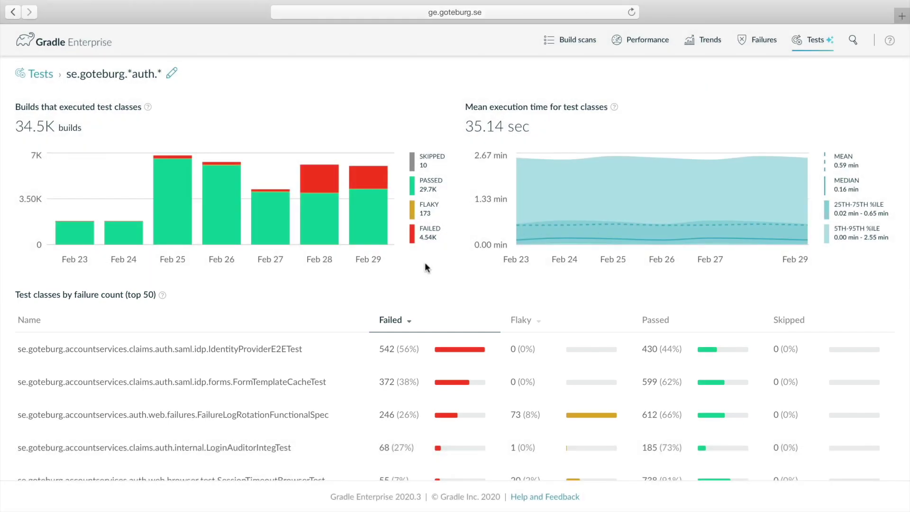
Step: Open the IdentityProviderE2ETest class report and hide the Passed and Skipped outcomes in its builds chart
click(322, 353)
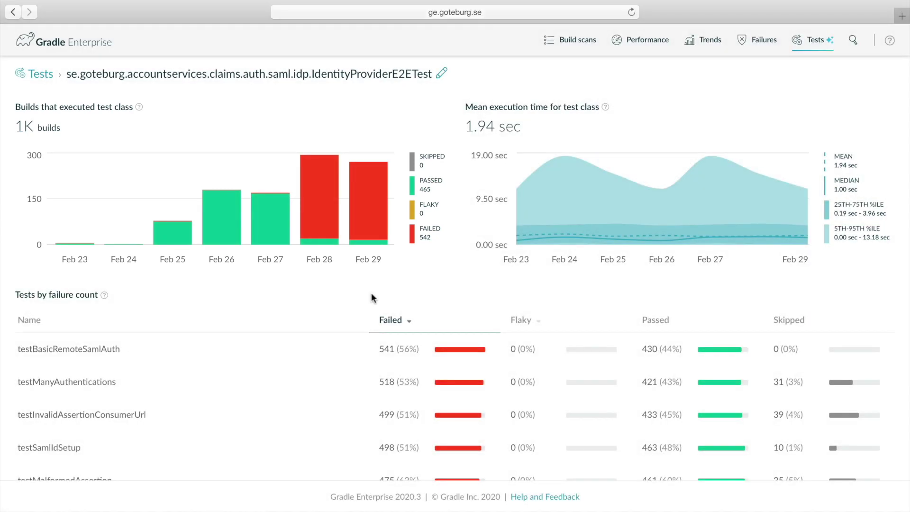
click(424, 190)
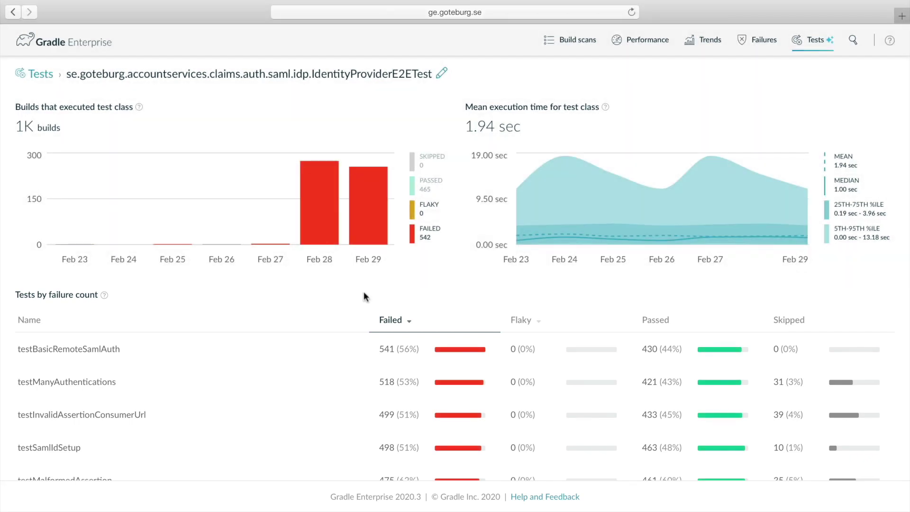
Step: Open testBasicRemoteSamlAuth, examine the hosts and tags of its failed results, and open the most recent one
click(344, 350)
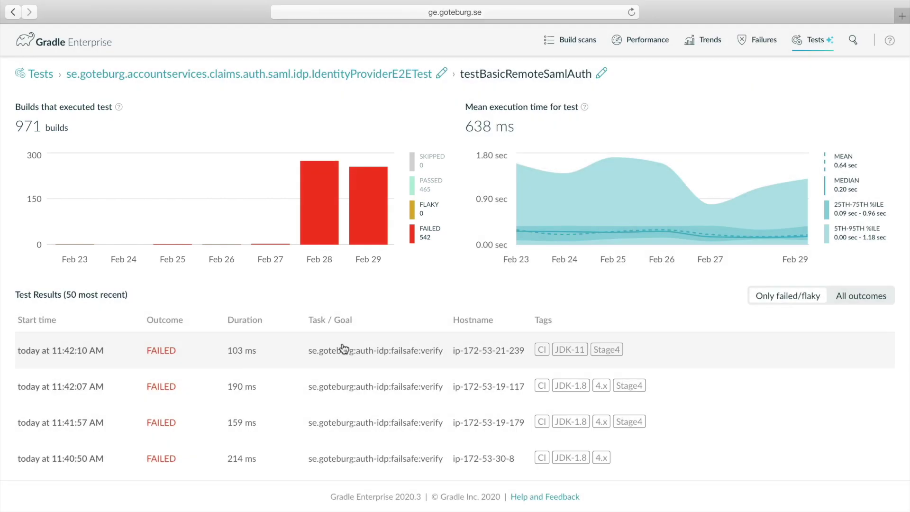
scroll(344, 349, down, 5)
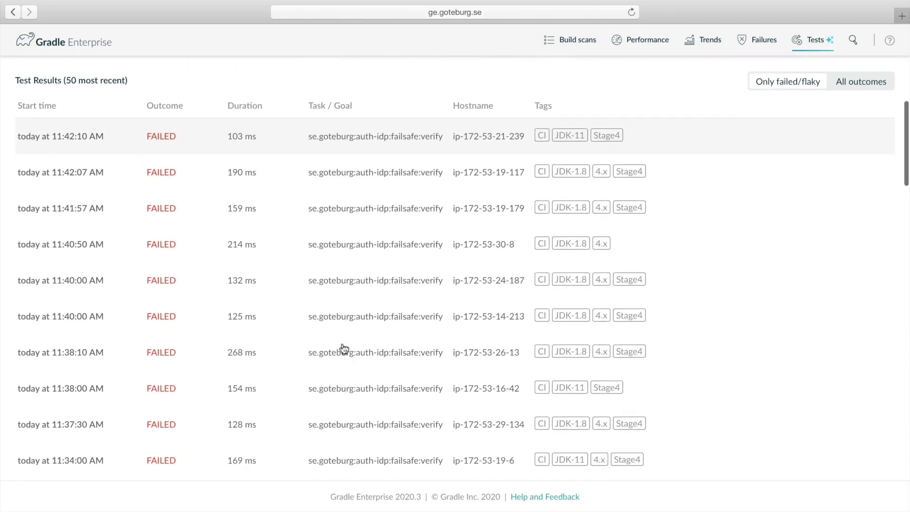
scroll(344, 350, down, 5)
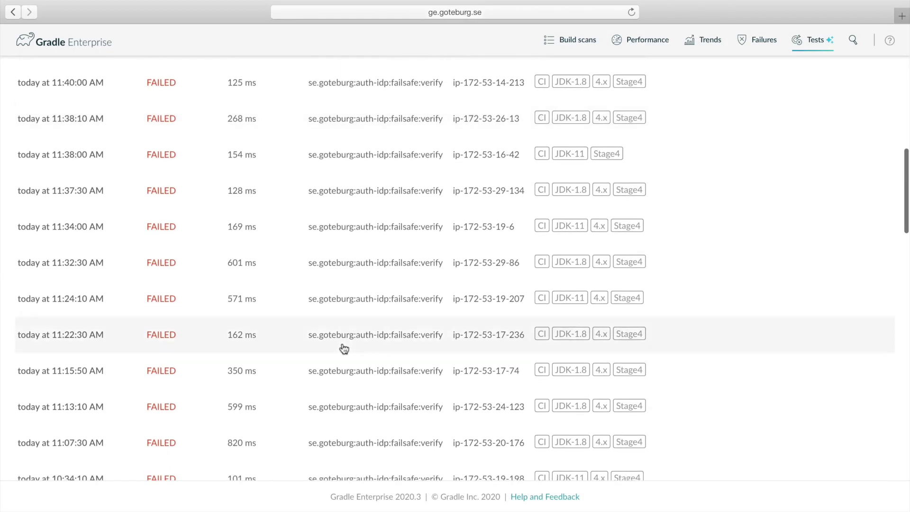
scroll(344, 350, up, 10)
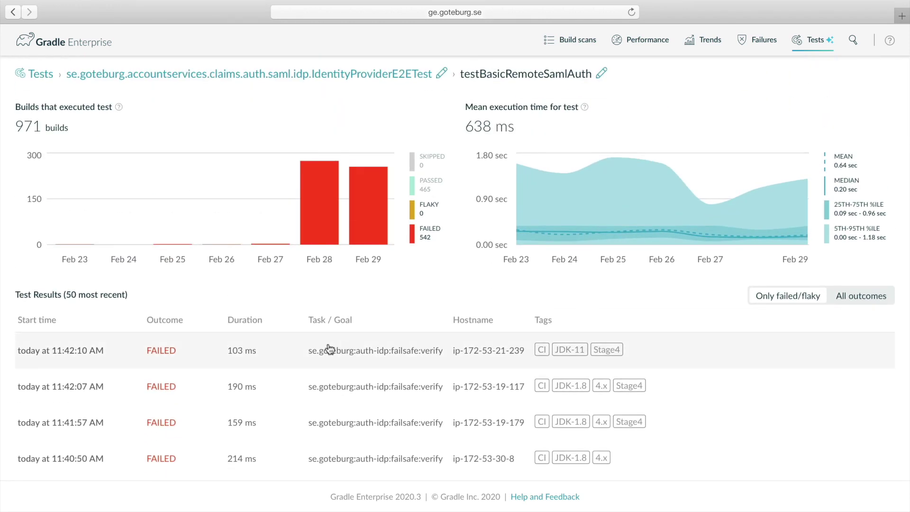
click(302, 353)
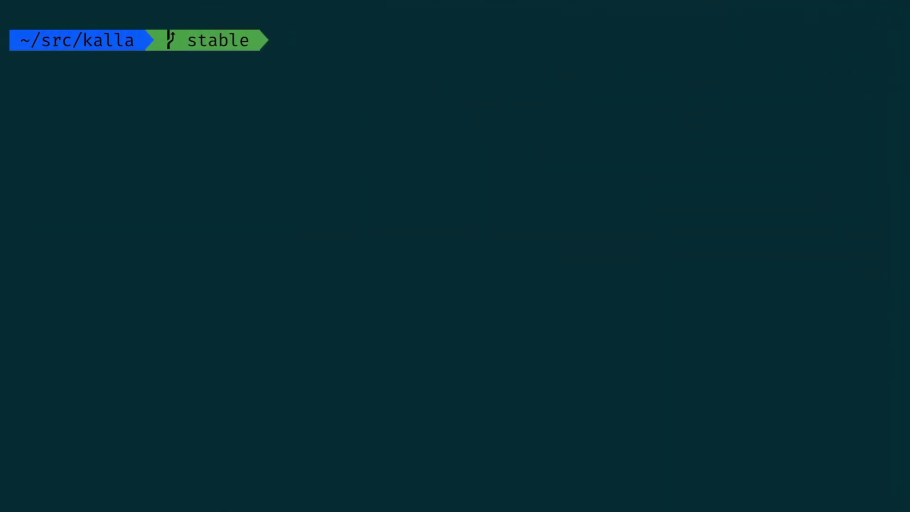
Step: In the terminal, run git ls-files --with-tree=stable . | grep '/se/goteburg/.*auth.*' | xargs git log stable --after=2020-02-26 --until=2020-02-28 --oneline
text(git ls-files --with-tree=stable . | grep '/se/goteburg/.*auth.*' | xa)
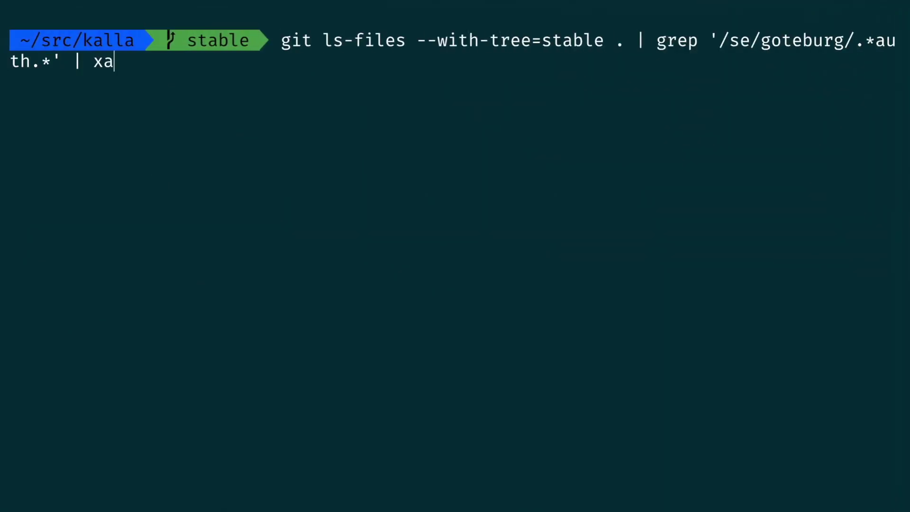
text(rgs git log stable --after=2020-02-26 --until=2020-02-28 --oneline)
key(Return)
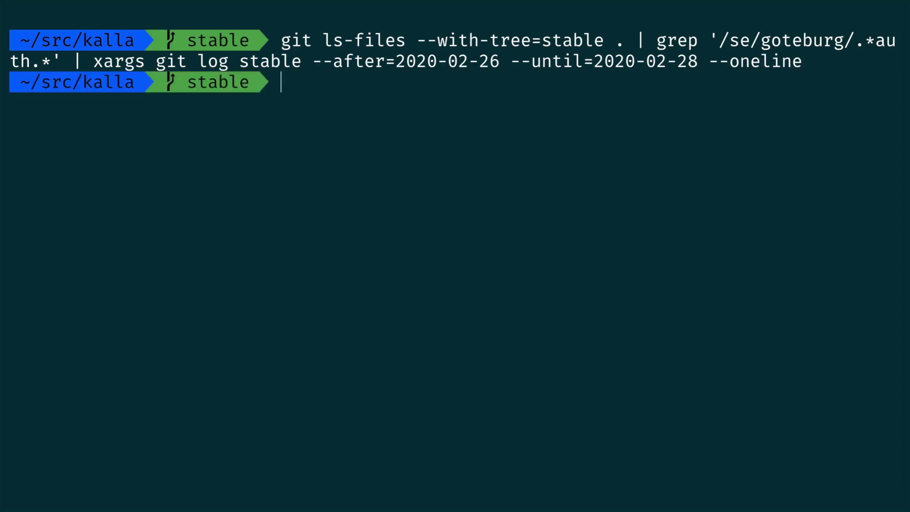
Step: Enter the comment # no commits found :( in the terminal, and examine the failed build scan's infrastructure and custom values in the browser
text(# no commits found :()
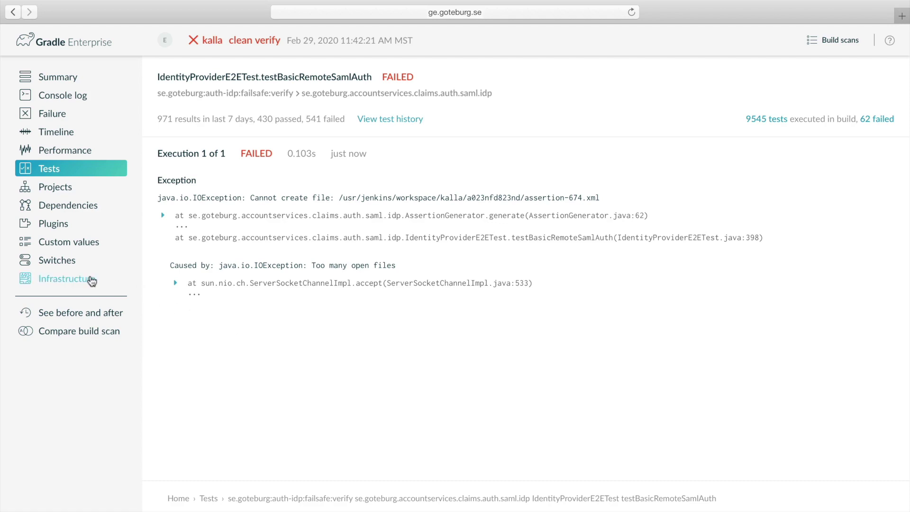
click(91, 281)
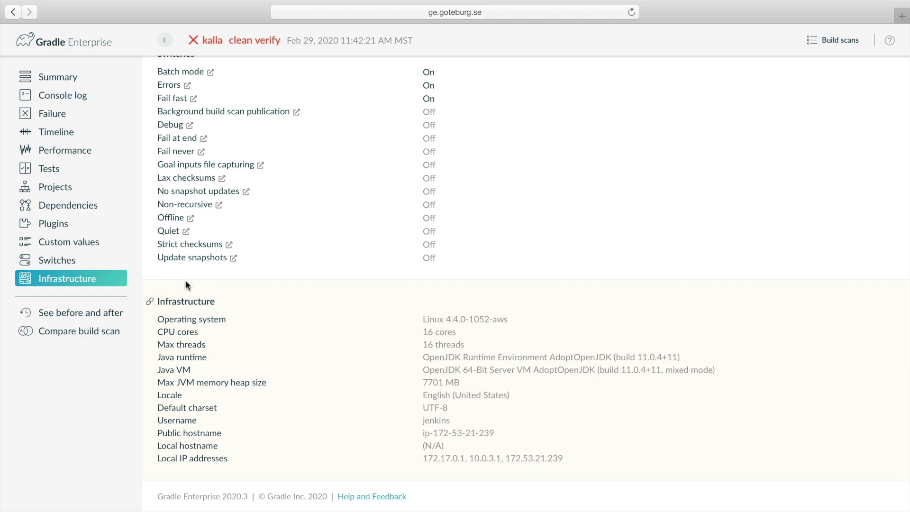
scroll(180, 277, up, 1)
click(37, 246)
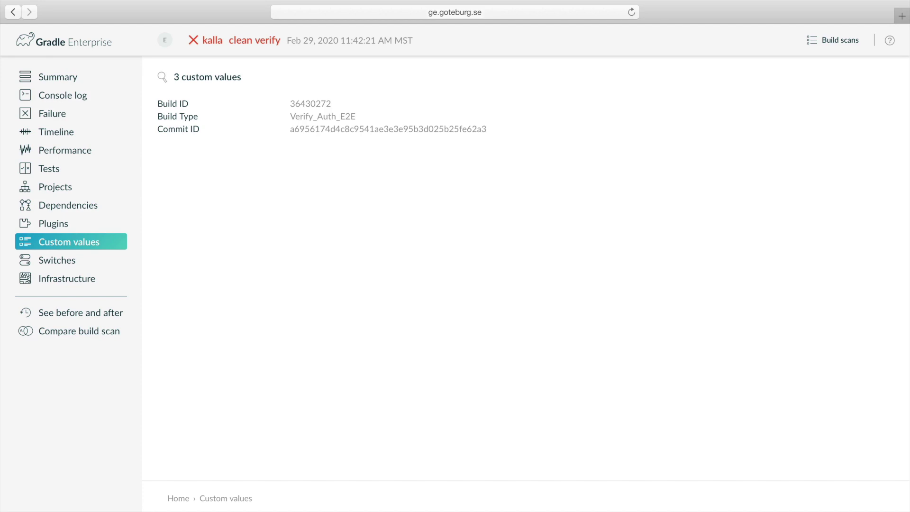
Step: Start a build comparison from the failed kalla scan and filter the candidates by project kalla, custom value branch=stable and tag CI
click(104, 332)
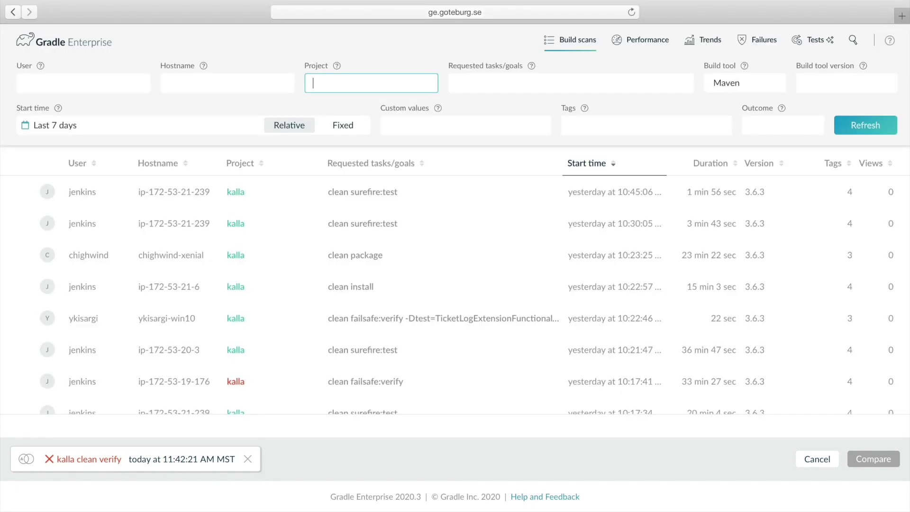
text(kalla)
key(Return)
key(Tab)
key(Tab)
key(Tab)
key(Tab)
key(Tab)
text(branch=stable)
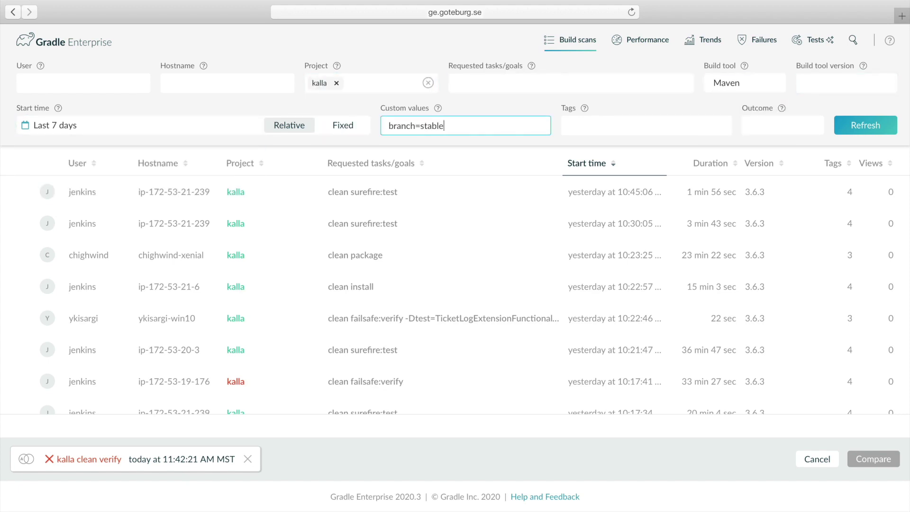
key(Return)
key(Tab)
text(CI)
key(Return)
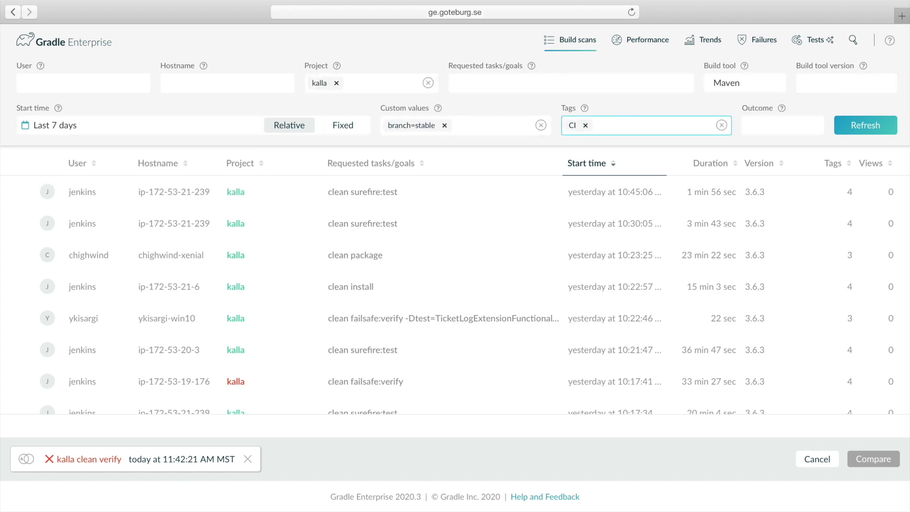
Step: Limit the build list to a fixed start time from 02/28/2020 00:00 MST and refresh it
click(349, 125)
click(122, 124)
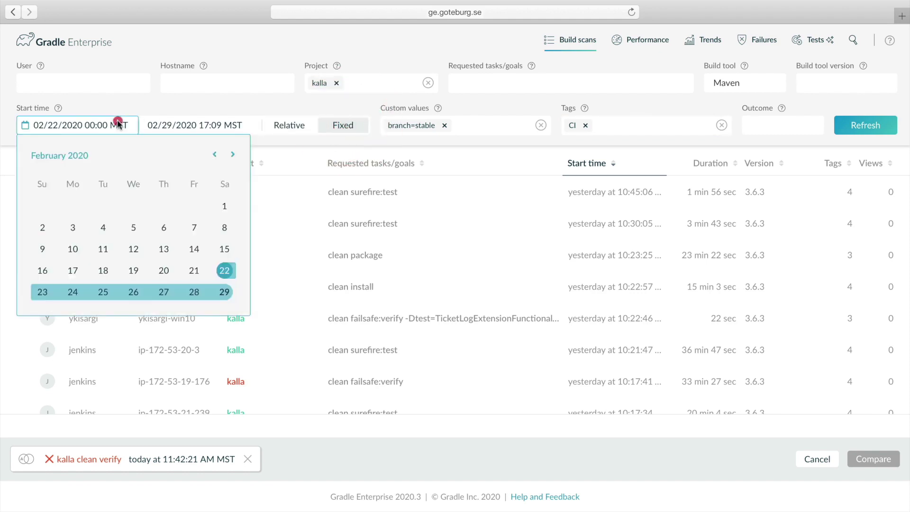
click(194, 291)
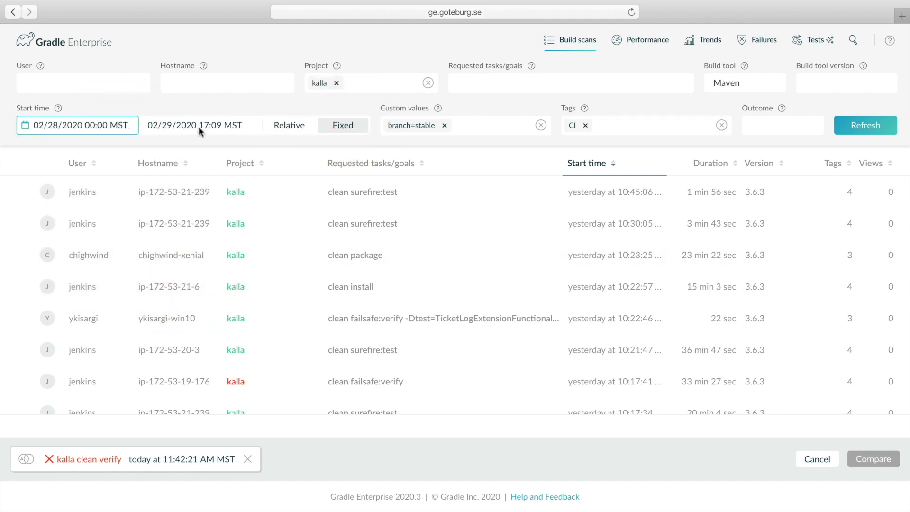
click(864, 126)
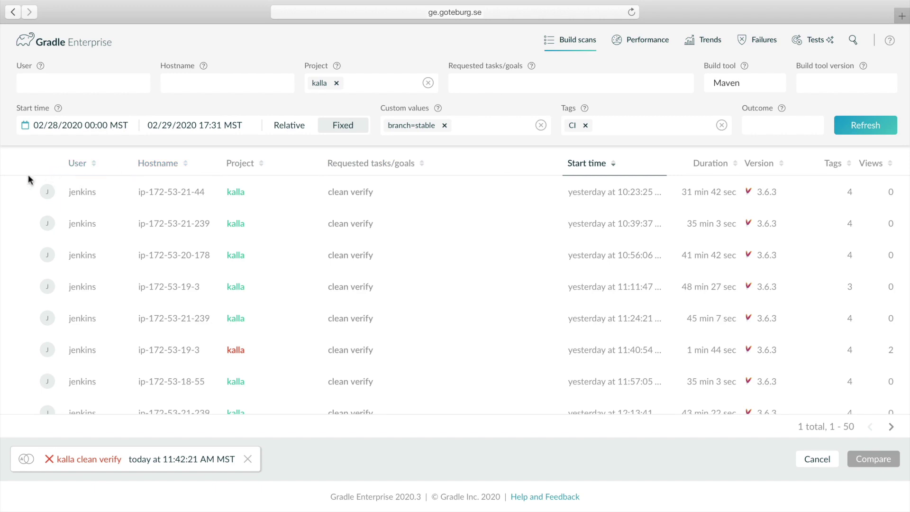
Step: Choose the first listed kalla clean verify build as build B and run the comparison with the failed build
mouse_move(17, 188)
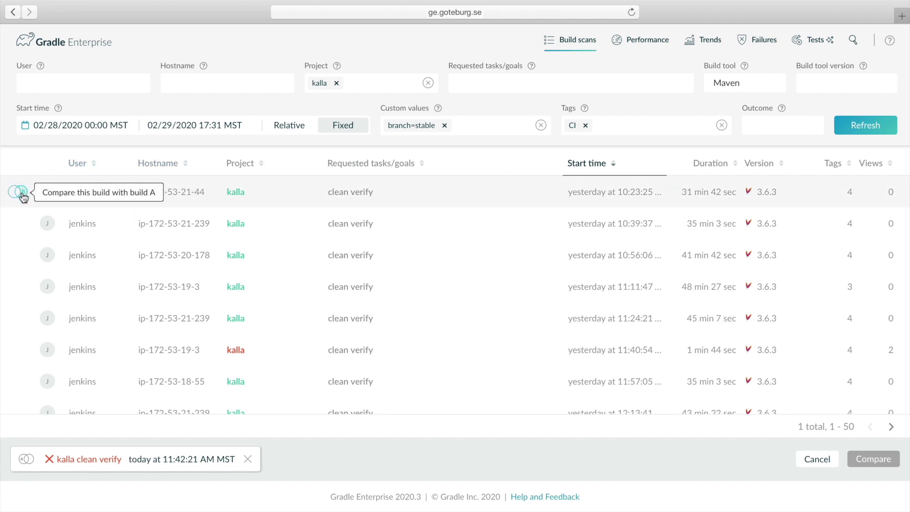
click(22, 192)
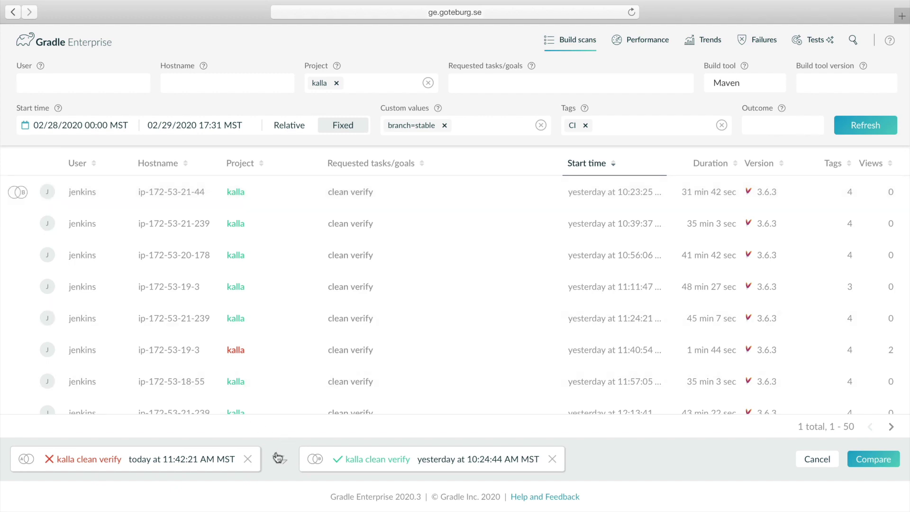
click(863, 461)
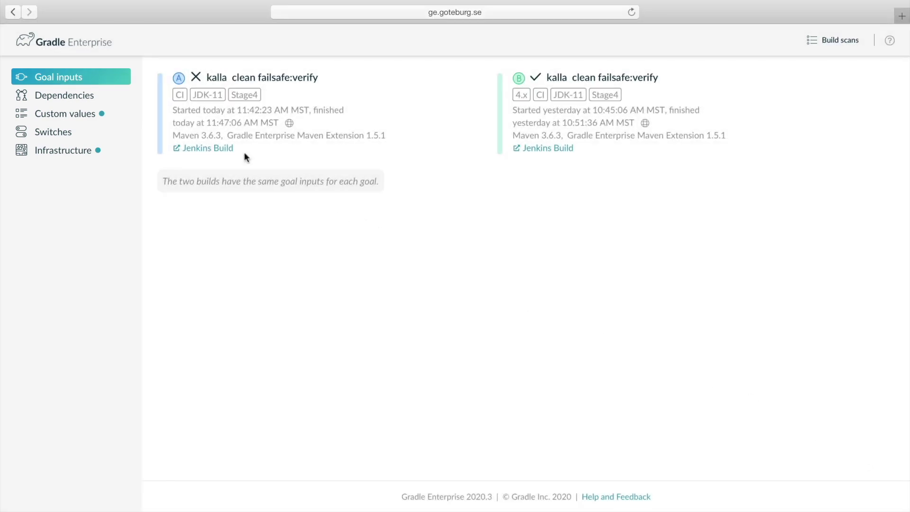
Step: Examine the dependencies, custom values and infrastructure comparisons between the two kalla builds
click(83, 95)
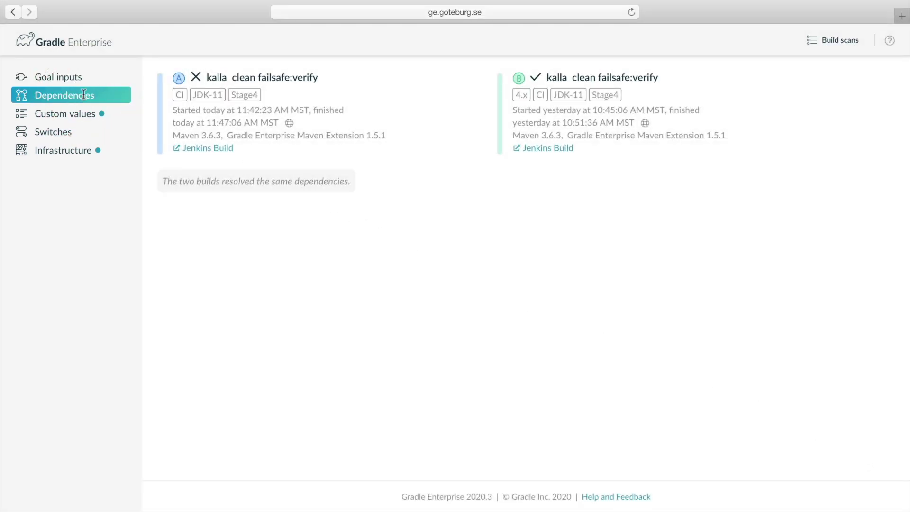
click(69, 114)
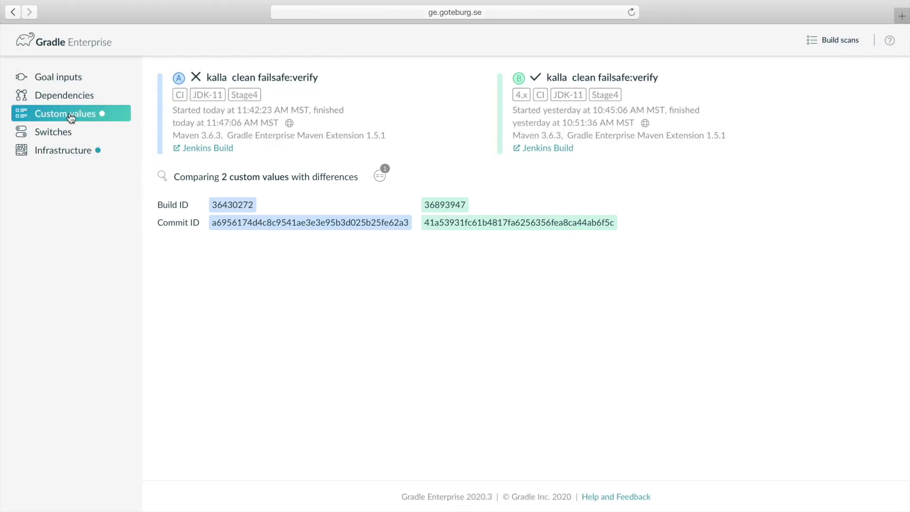
click(55, 153)
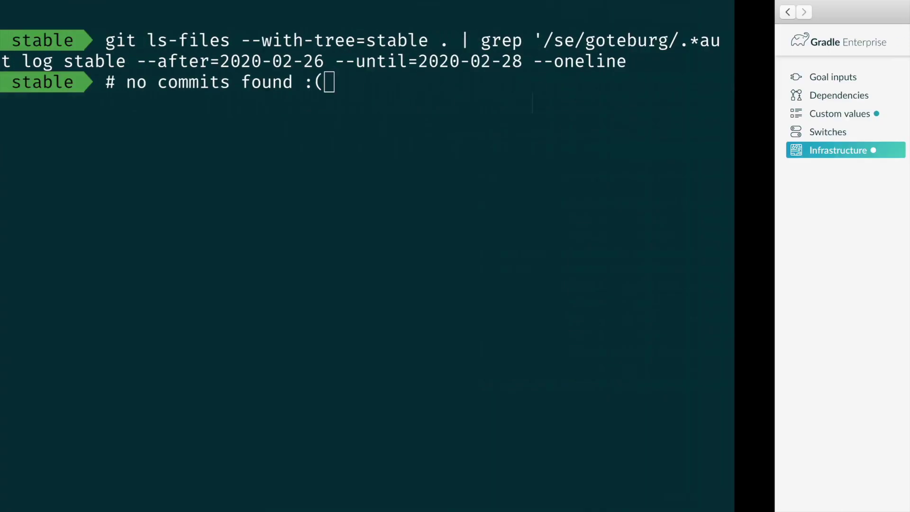
Step: In the terminal, run git ls-files --with-tree=stable . | grep 'kube|docker' | xargs git log stable --after=2020-02-26 --until=2020-02-28 --oneline
key(ctrl+u)
key(Up)
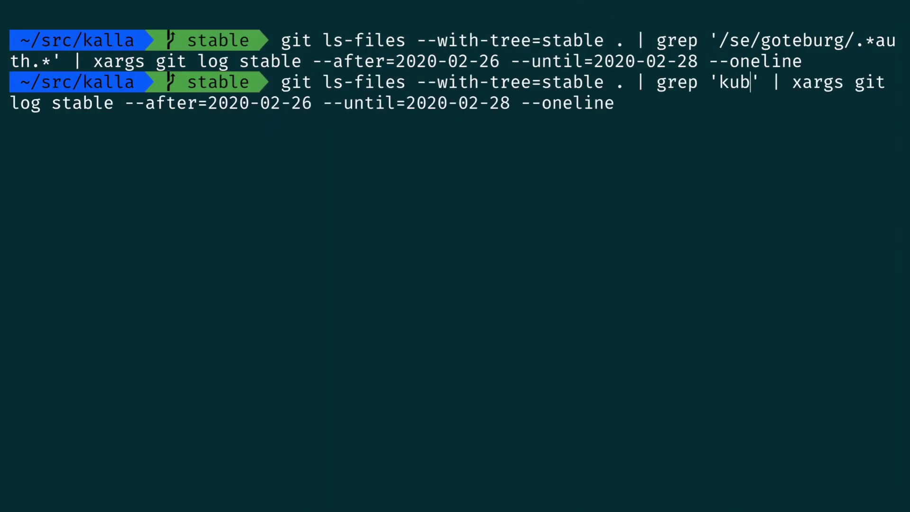
text(e|docker)
key(Return)
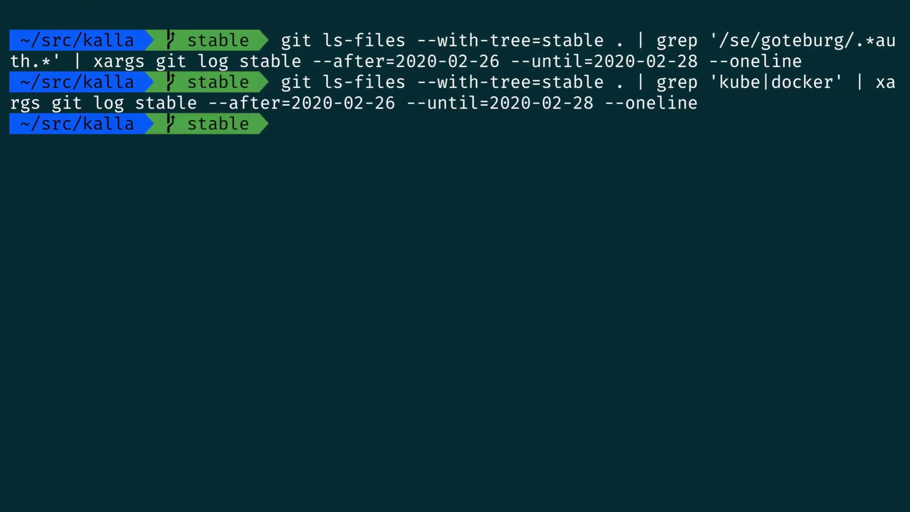